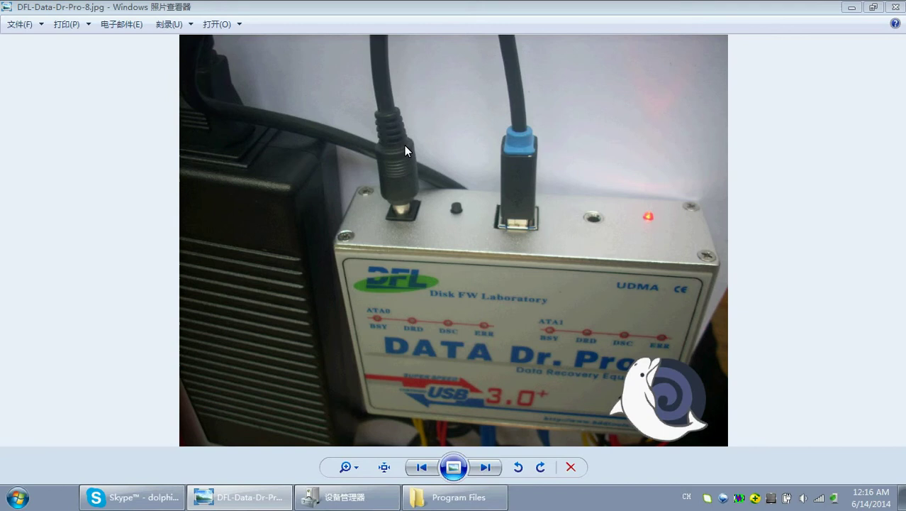
Step: Minimize the Windows Photo Viewer window showing the DFL Data Dr.Pro device photo
left_click(852, 8)
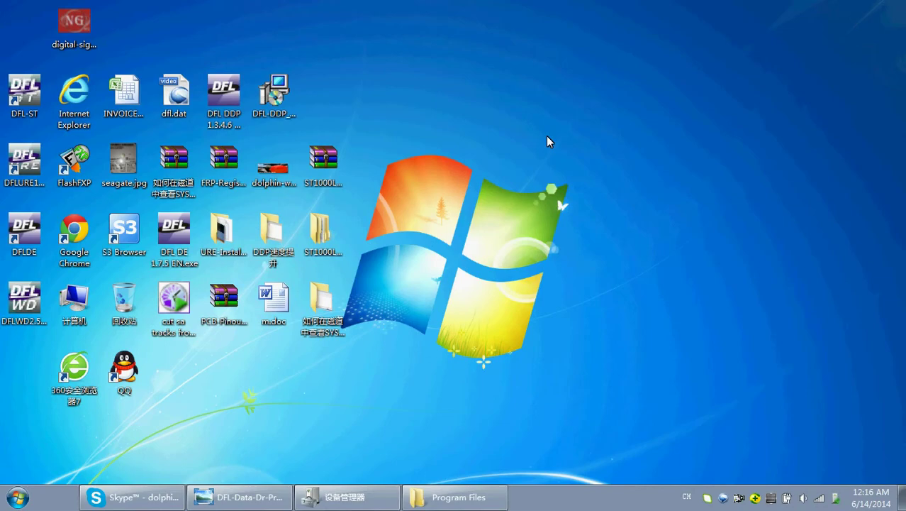
Step: Launch the DFL-DDP V1.34 EN.exe installer and accept the licence agreement
left_click(284, 104)
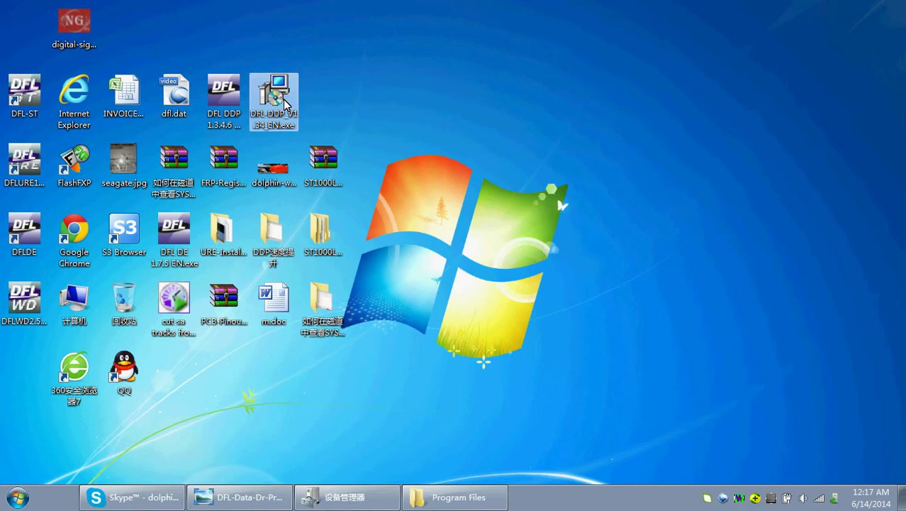
double_click(283, 99)
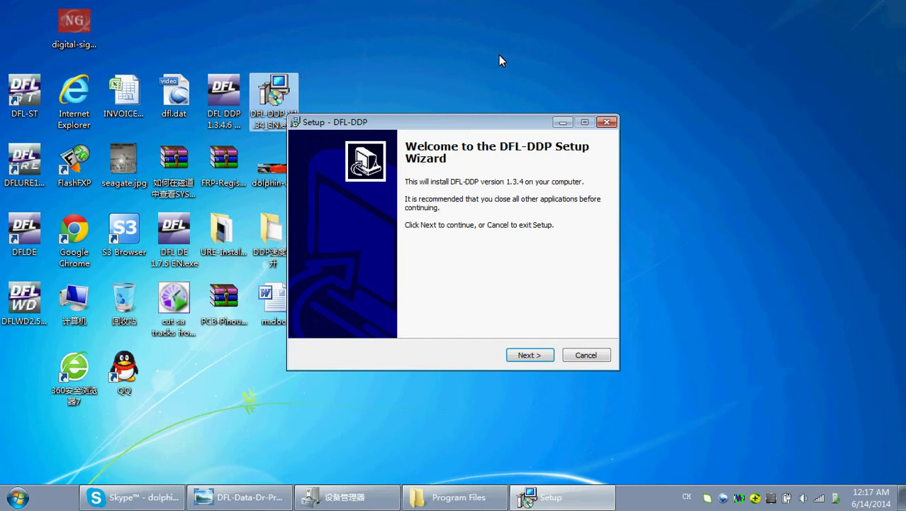
left_click(529, 355)
left_click(372, 314)
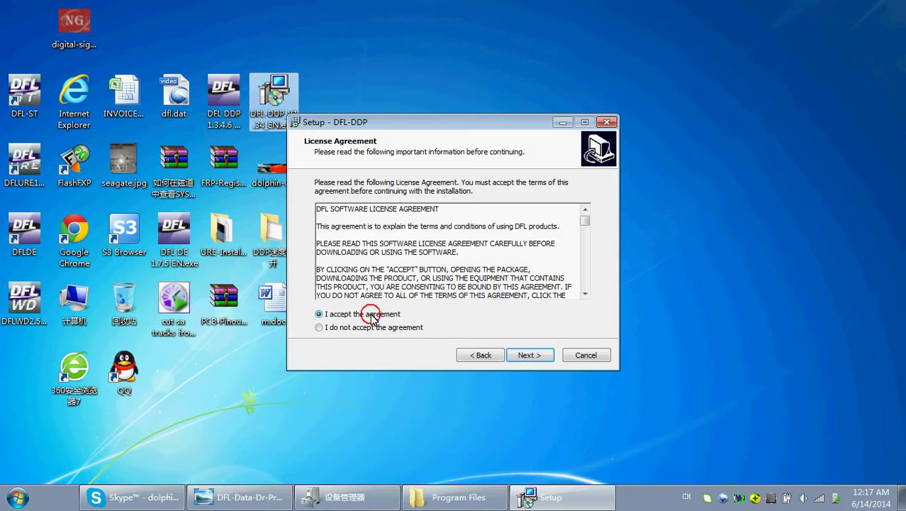
left_click(530, 355)
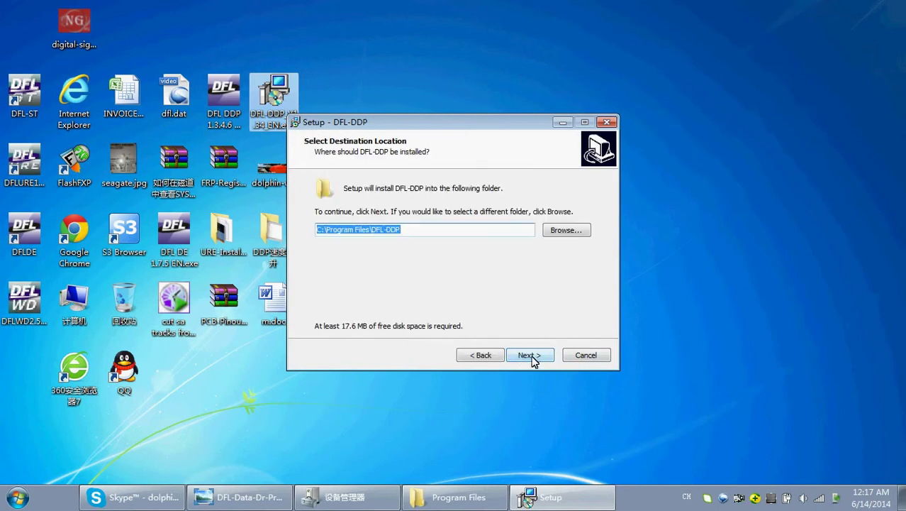
Step: Install to C:\Program Files\DFL-DDP with default Start Menu folder and a desktop icon, then finish
left_click(448, 229)
left_click(529, 355)
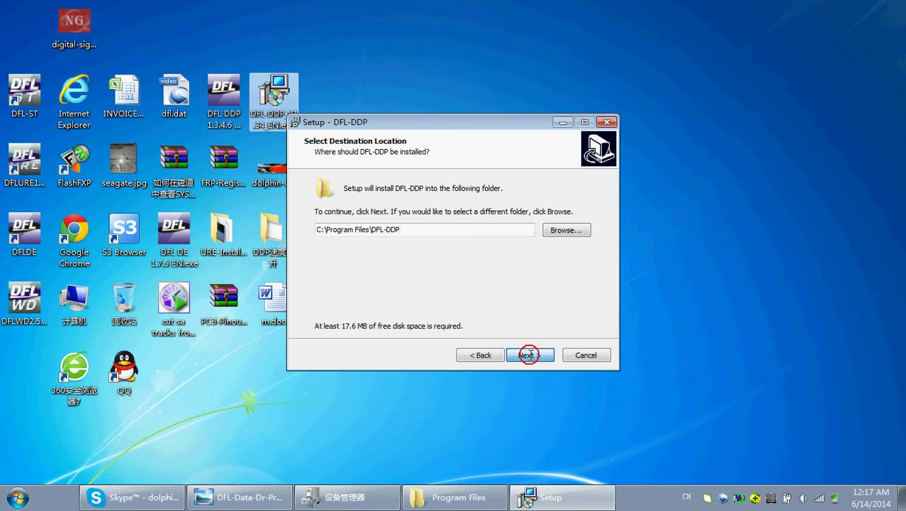
left_click(532, 357)
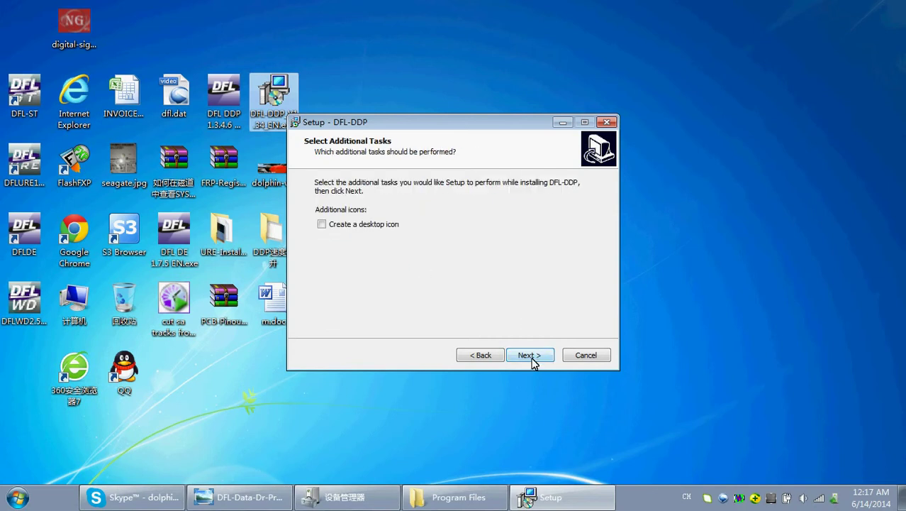
left_click(322, 225)
left_click(539, 351)
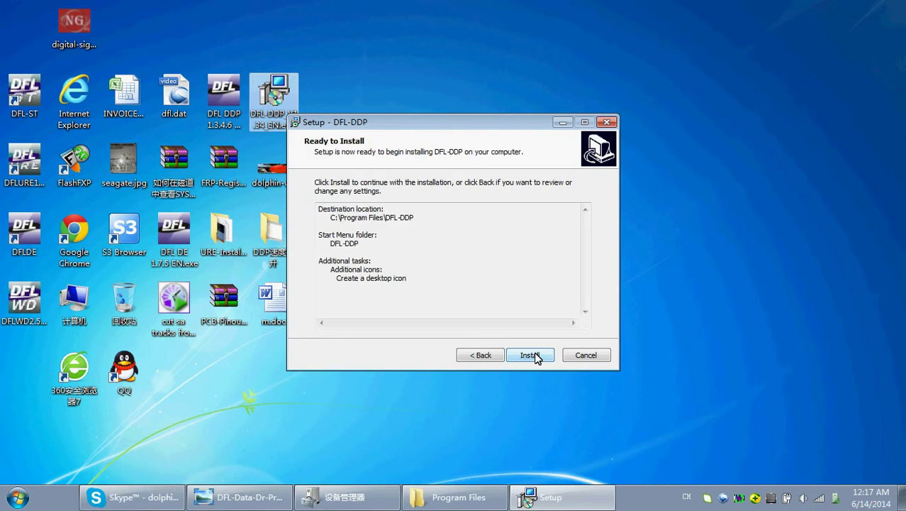
left_click(543, 360)
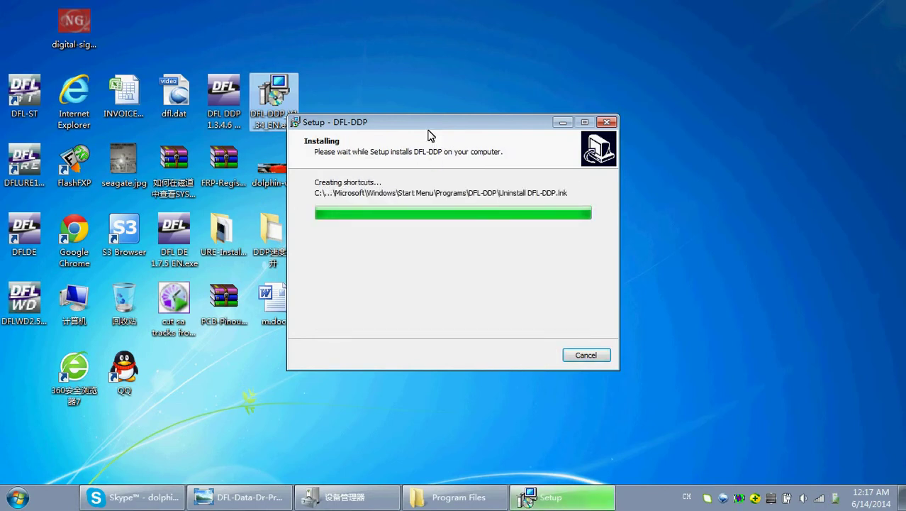
left_click_drag(461, 126, 530, 115)
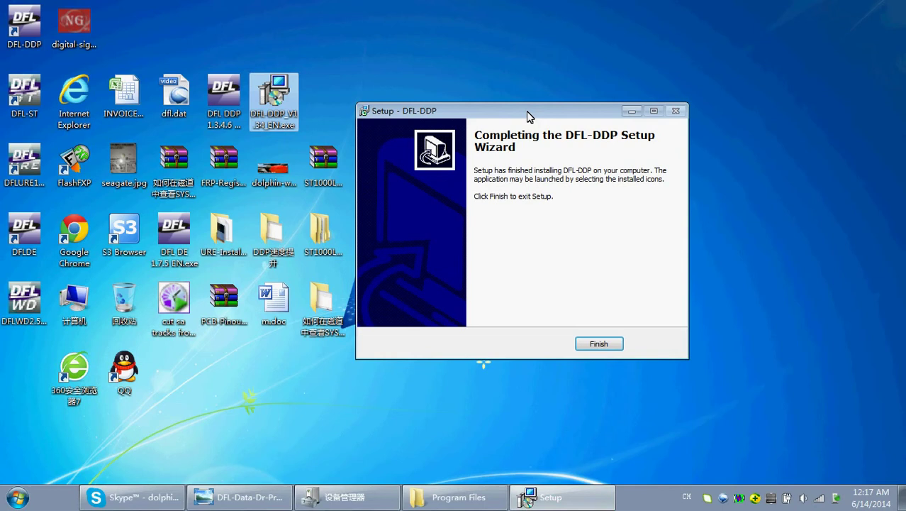
left_click(589, 339)
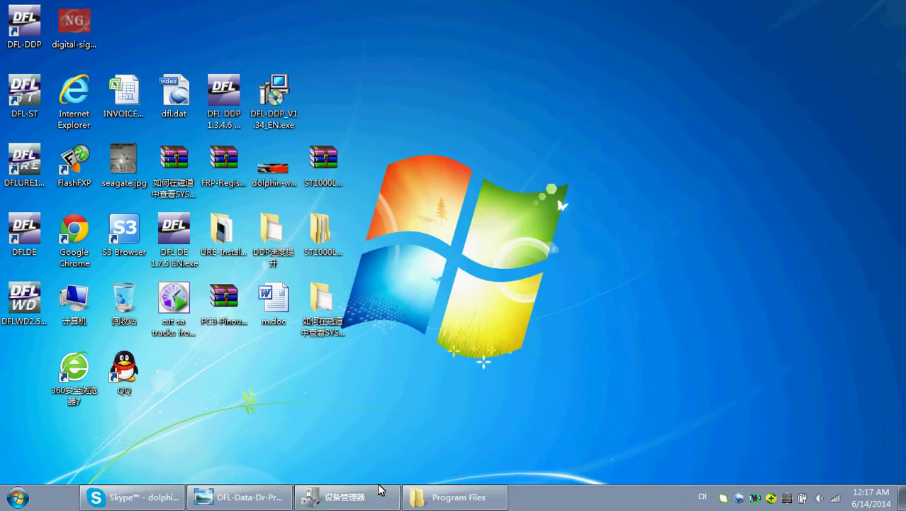
Step: Restore Device Manager and bring up the context menu of 未知设备 under 其他设备
left_click(373, 497)
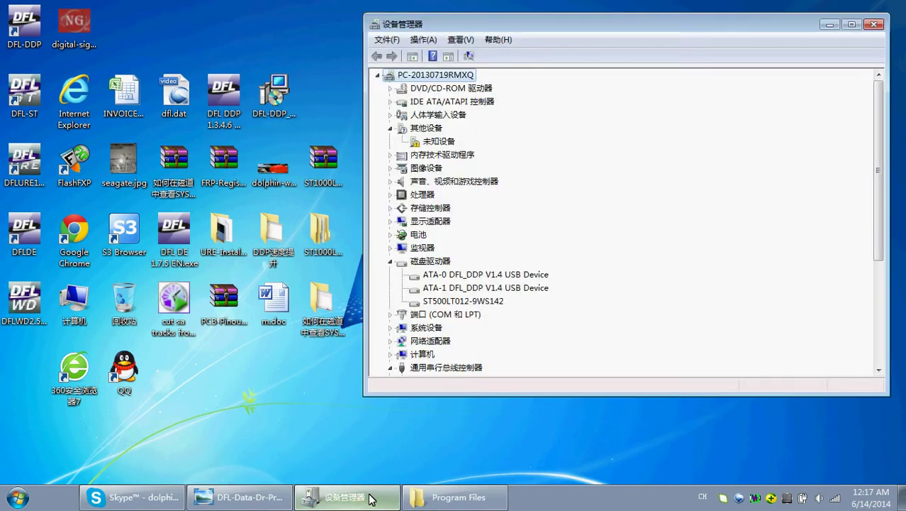
left_click_drag(642, 30, 609, 40)
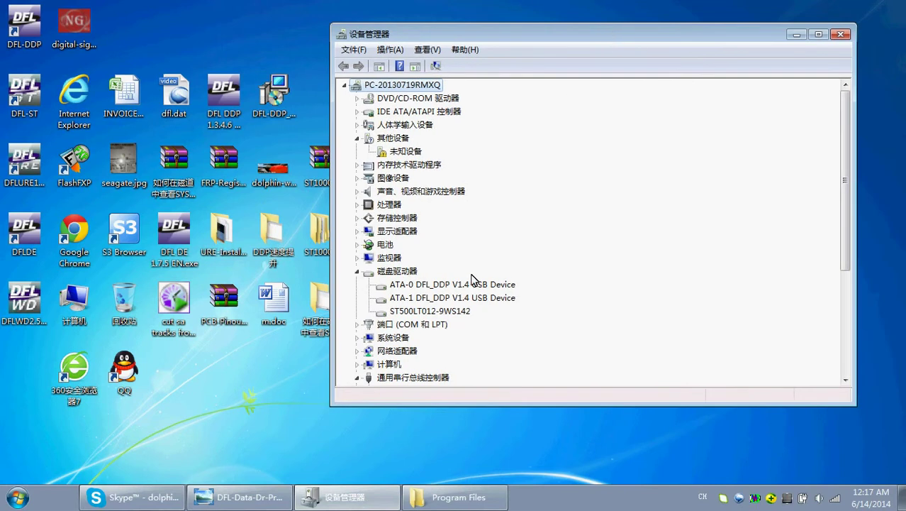
scroll(454, 350, "down", 3)
scroll(454, 350, "up", 2)
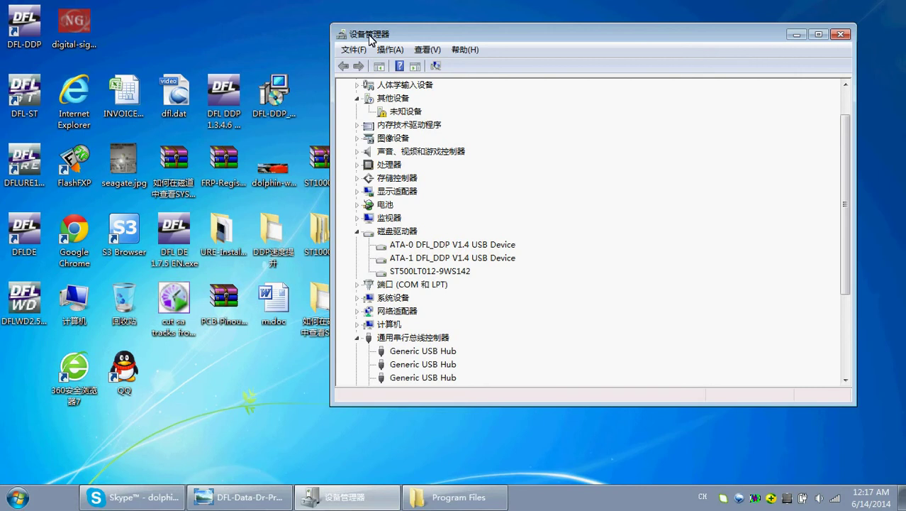
left_click(410, 112)
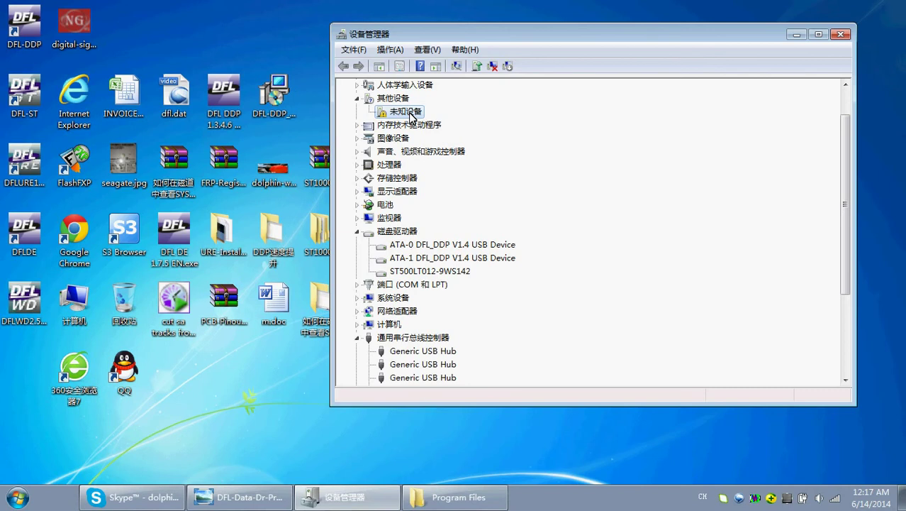
right_click(410, 117)
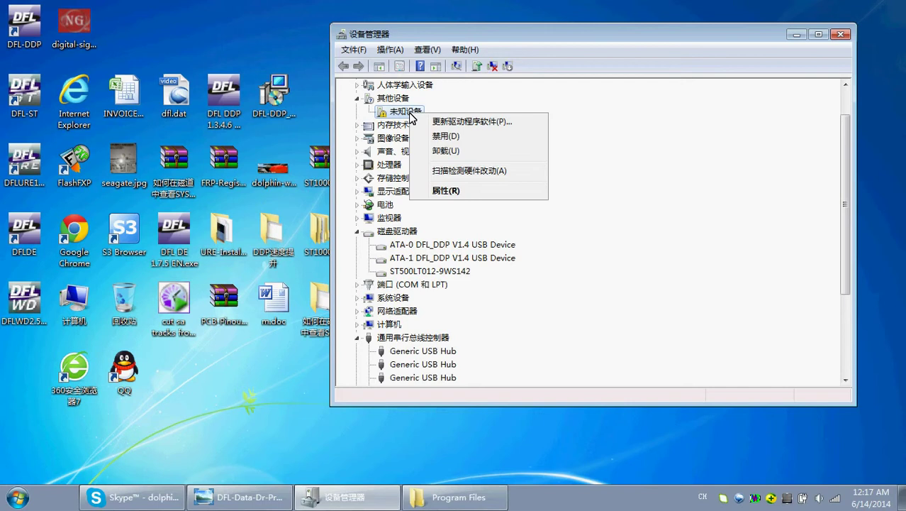
Step: Update the driver by browsing to C:\Program Files\DFL-DDP\Drivers\DFL-DDP Drv 32bit as the search folder
left_click(476, 119)
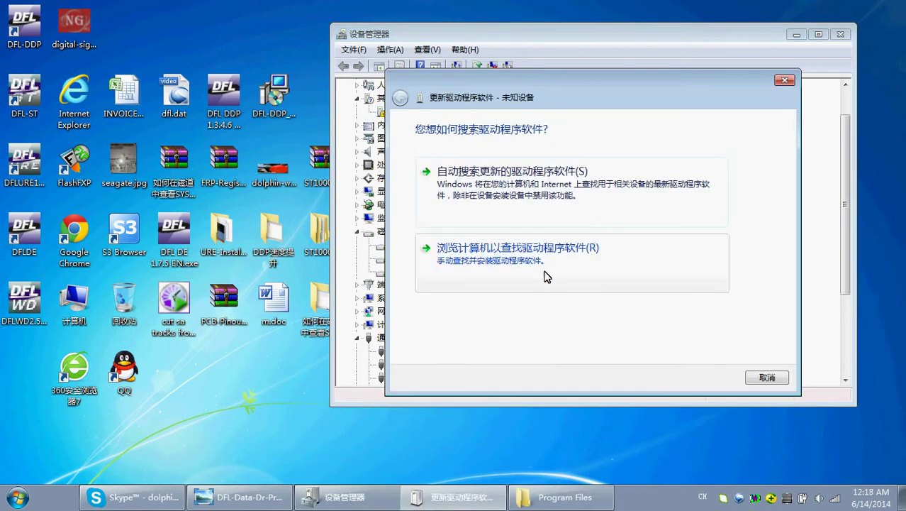
left_click(533, 262)
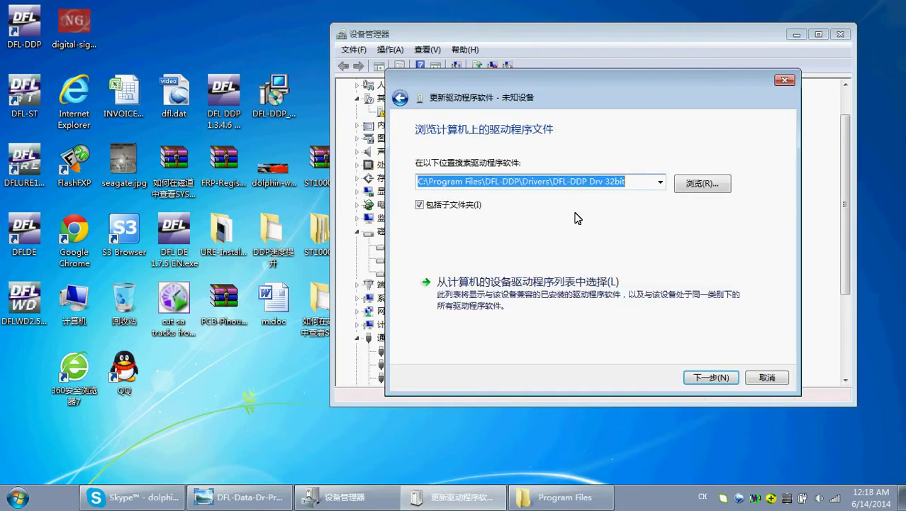
left_click(704, 183)
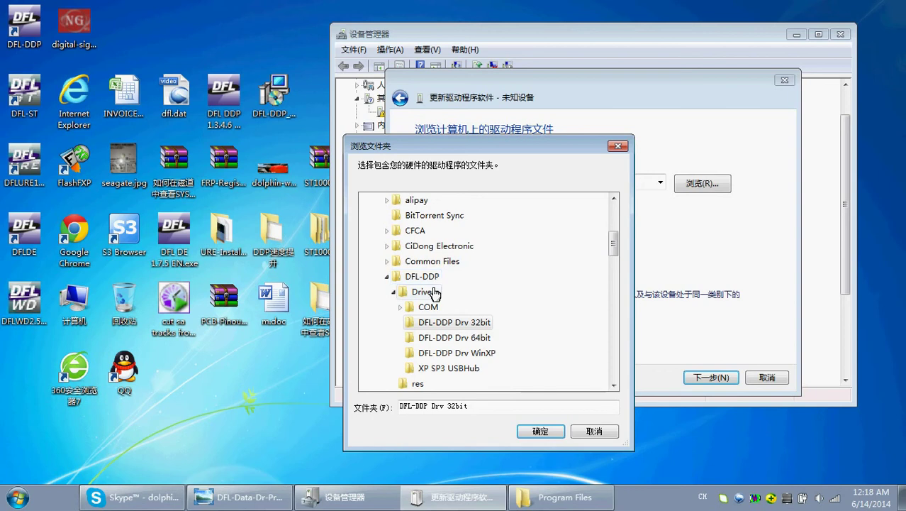
left_click(449, 323)
scroll(451, 383, "down", 1)
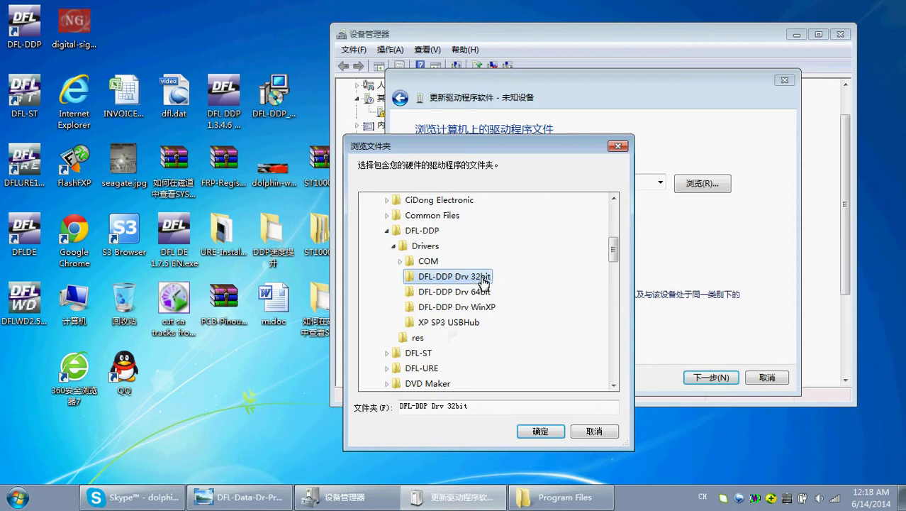
left_click(474, 294)
left_click(473, 277)
left_click(539, 431)
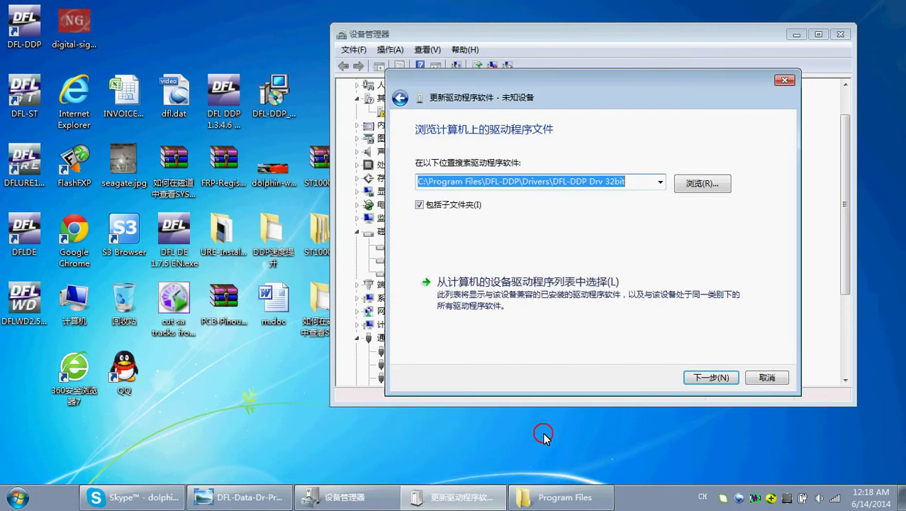
Step: Search the chosen folder and always install the unverified DFL Device driver
left_click(705, 377)
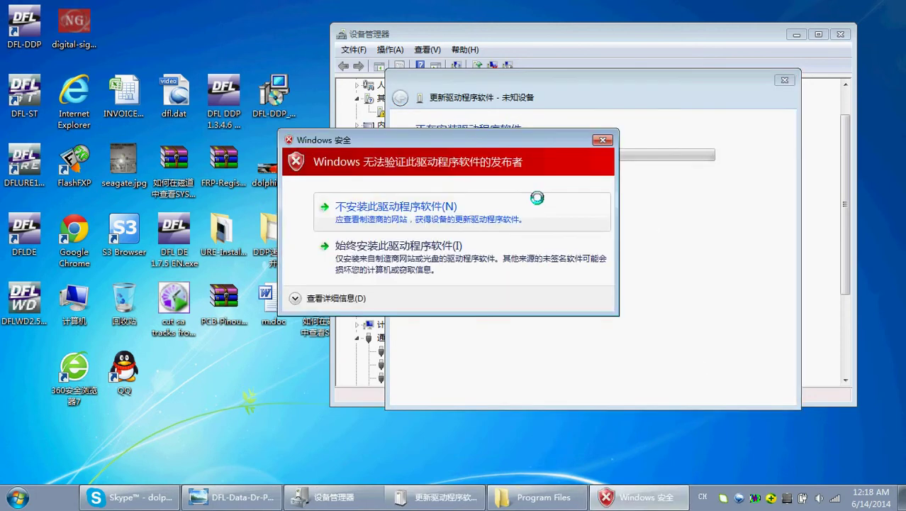
left_click_drag(501, 139, 643, 229)
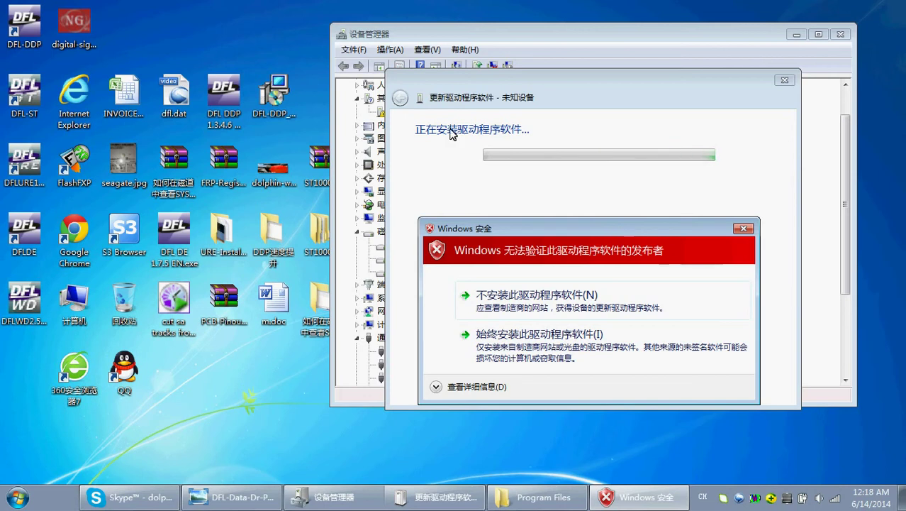
left_click(583, 344)
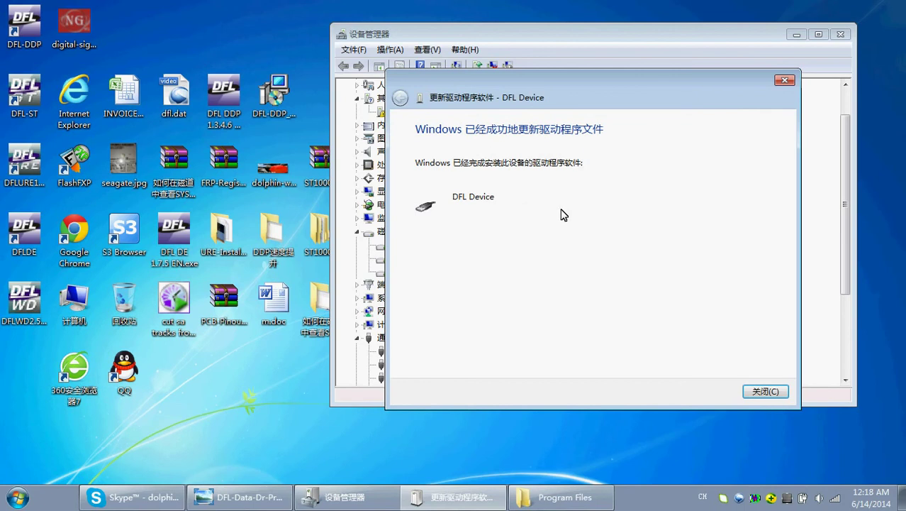
Step: Close the success notice, expand 端口 (COM 和 LPT) and select USB Serial Port (COM5)
left_click(756, 390)
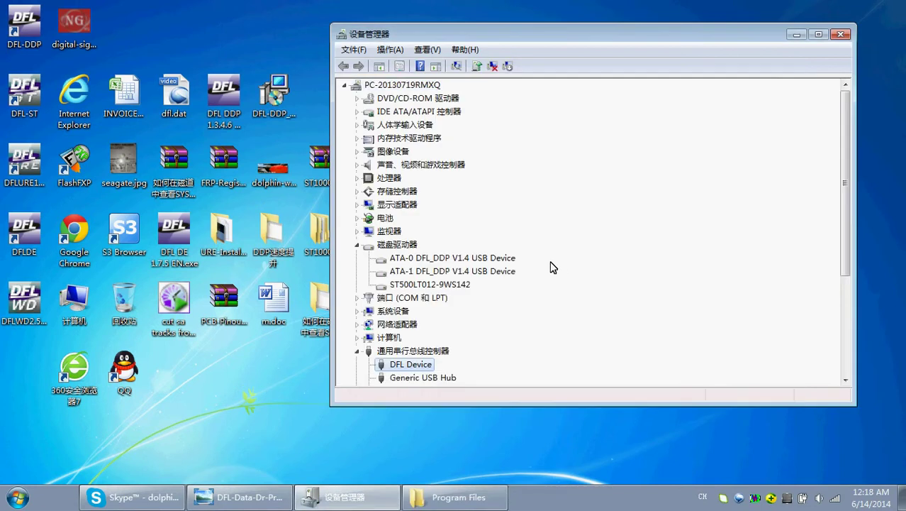
scroll(552, 266, "down", 1)
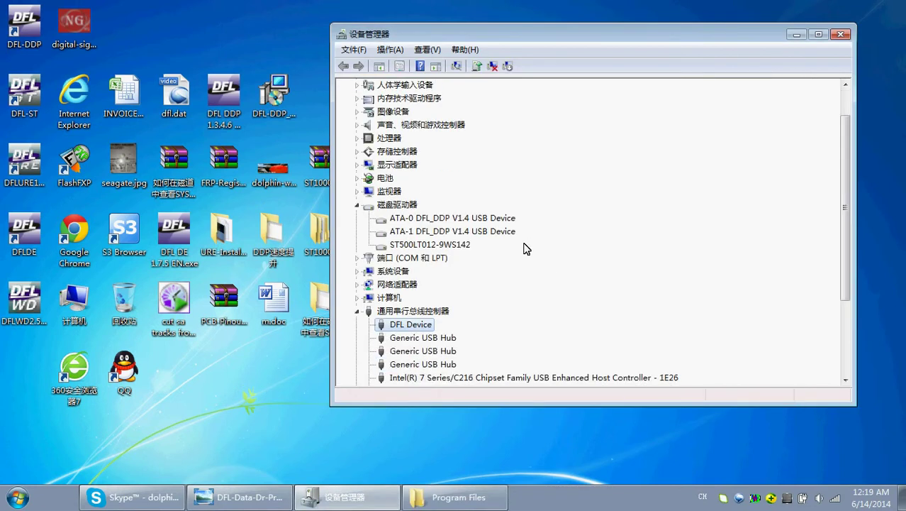
scroll(486, 207, "up", 1)
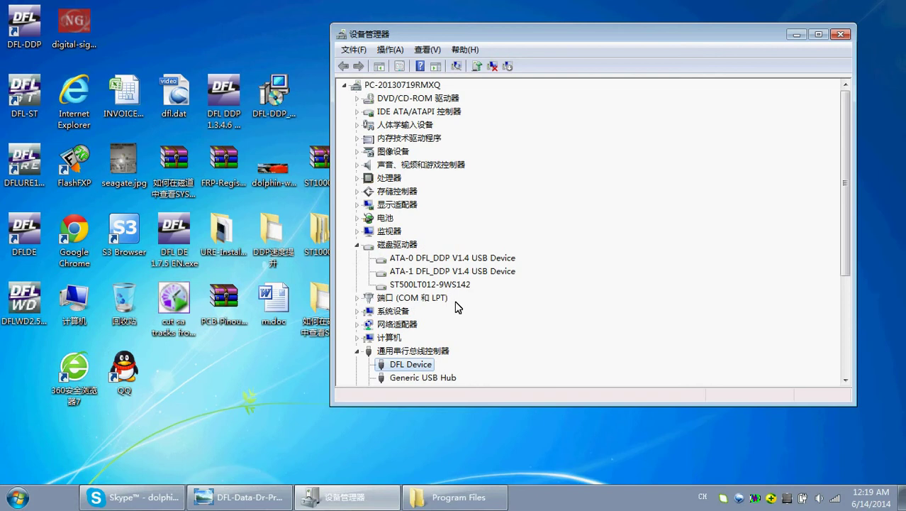
scroll(468, 311, "down", 1)
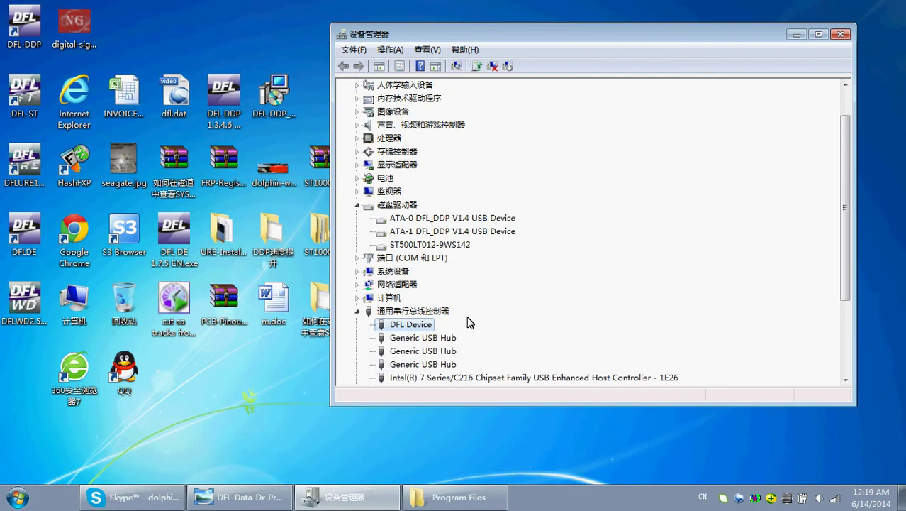
scroll(469, 318, "down", 2)
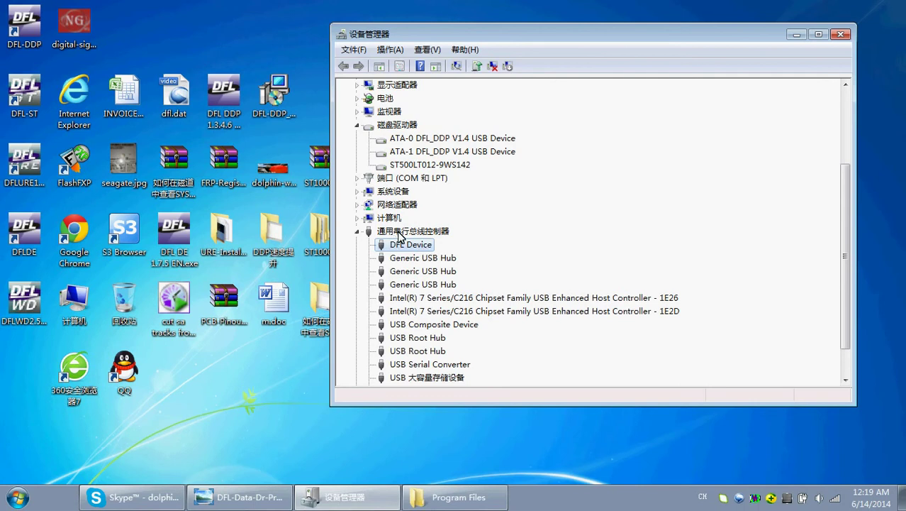
scroll(415, 250, "up", 1)
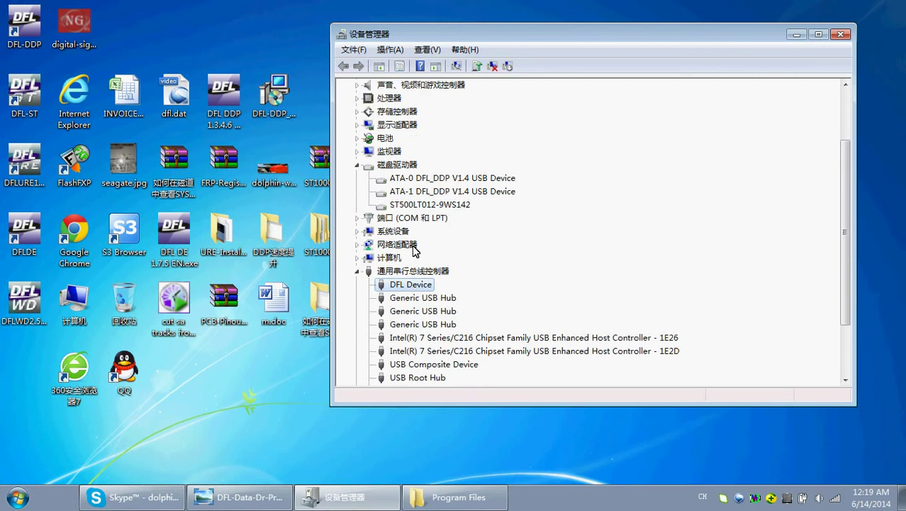
scroll(415, 250, "up", 1)
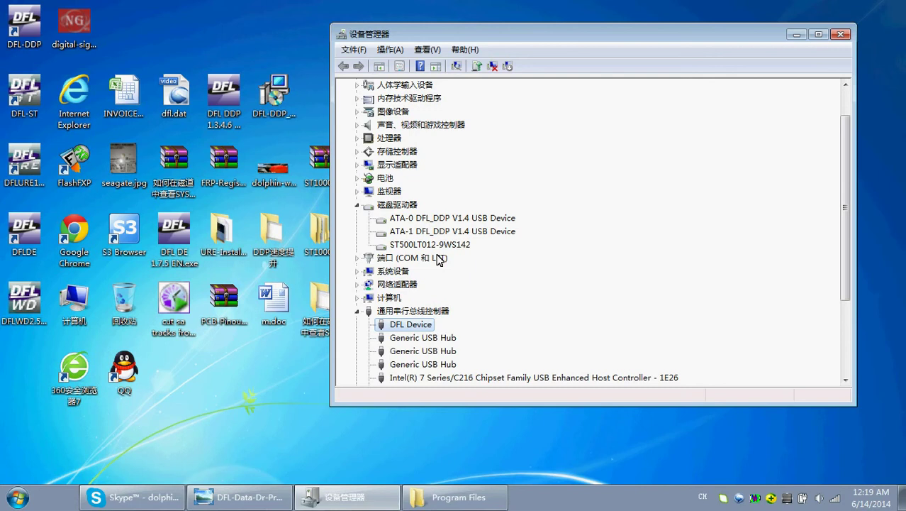
left_click(425, 256)
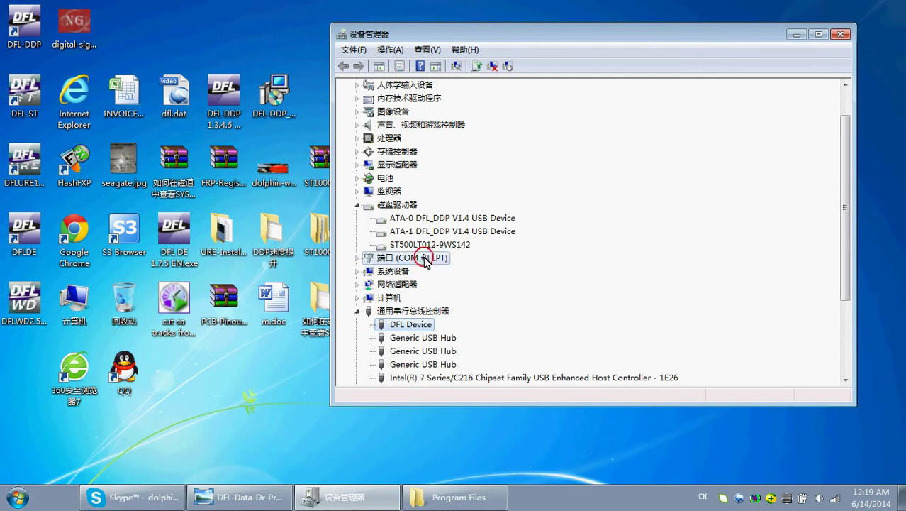
double_click(424, 256)
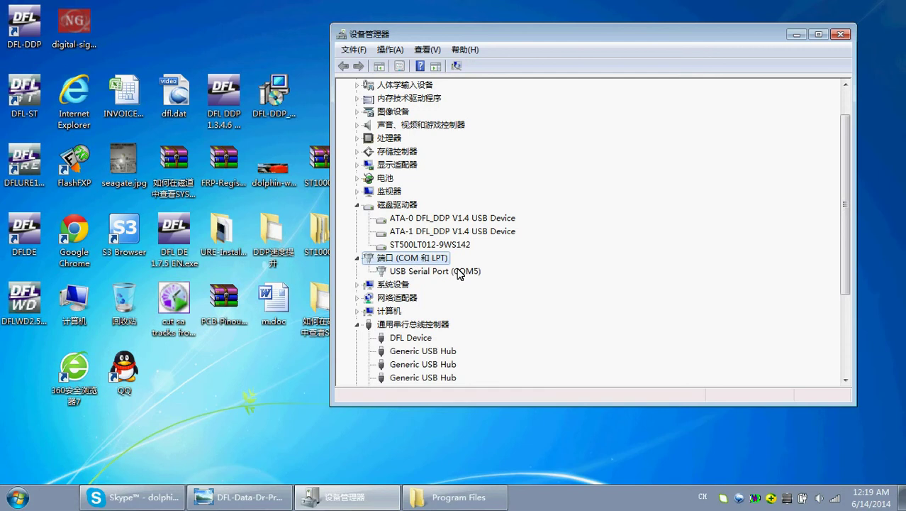
left_click(458, 272)
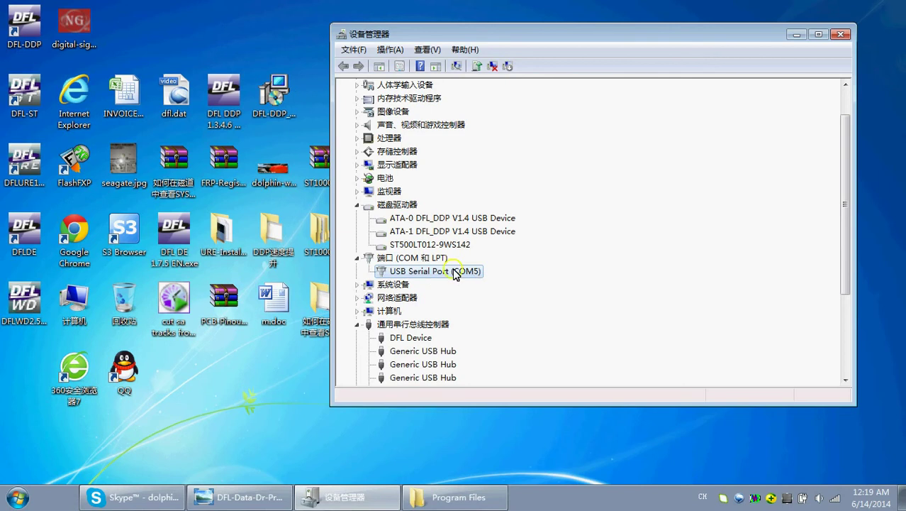
Step: Start a manual driver update for USB Serial Port (COM5), browsing this computer for drivers
right_click(453, 273)
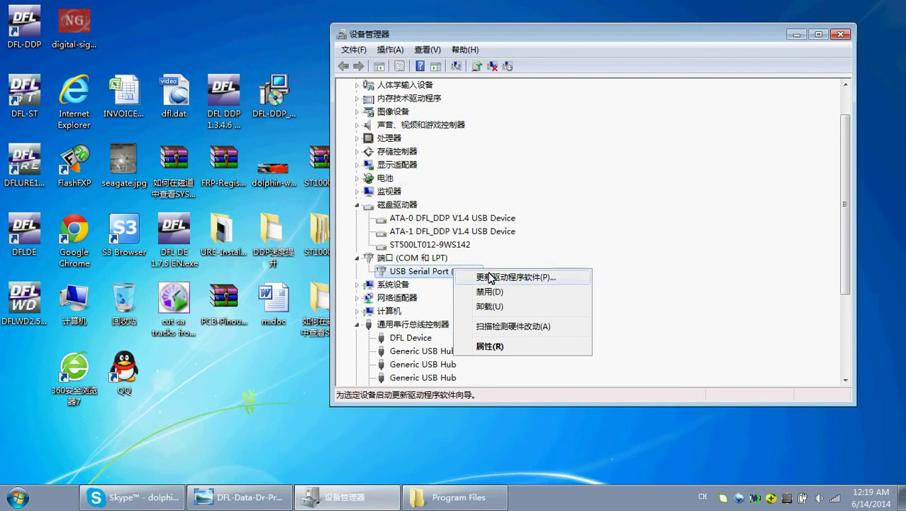
left_click(566, 277)
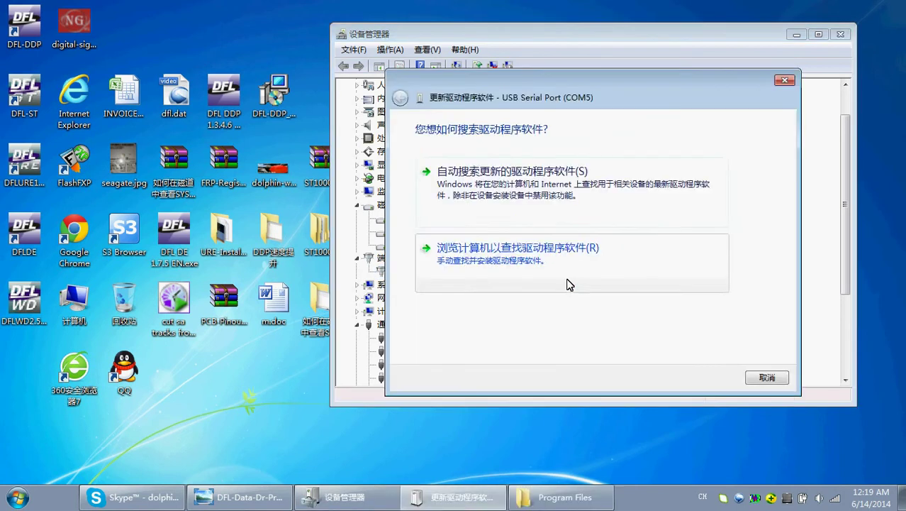
left_click(548, 266)
left_click(705, 185)
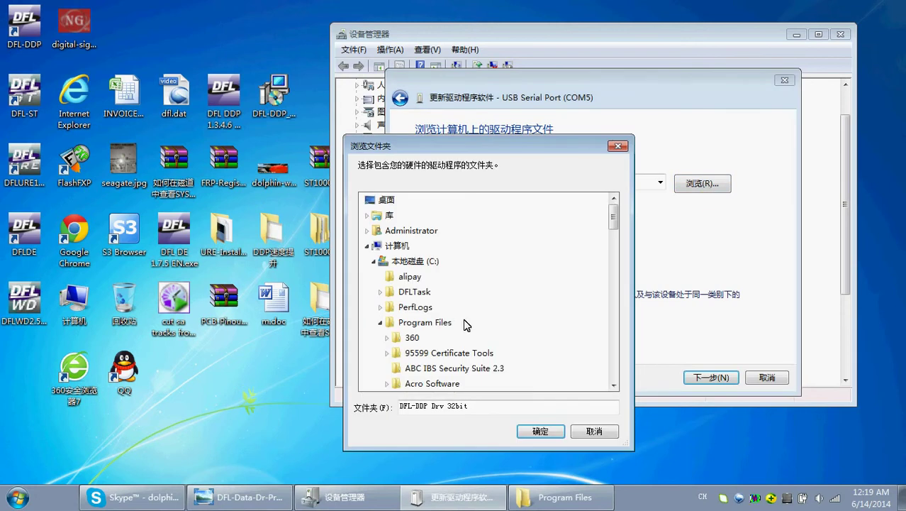
Step: Choose C:\Program Files\DFL-DDP\Drivers\COM as the driver folder, install the driver and close the wizard
left_click(420, 322)
scroll(459, 333, "down", 6)
scroll(457, 326, "up", 1)
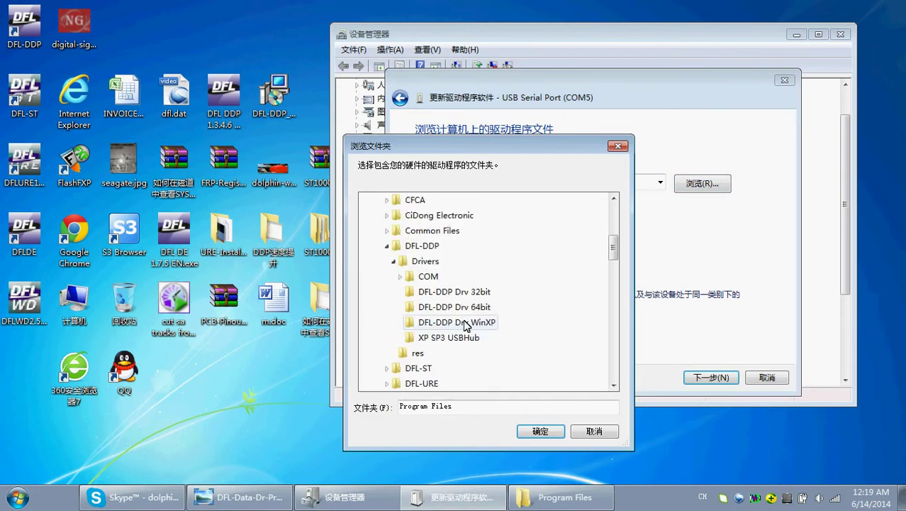
left_click(428, 249)
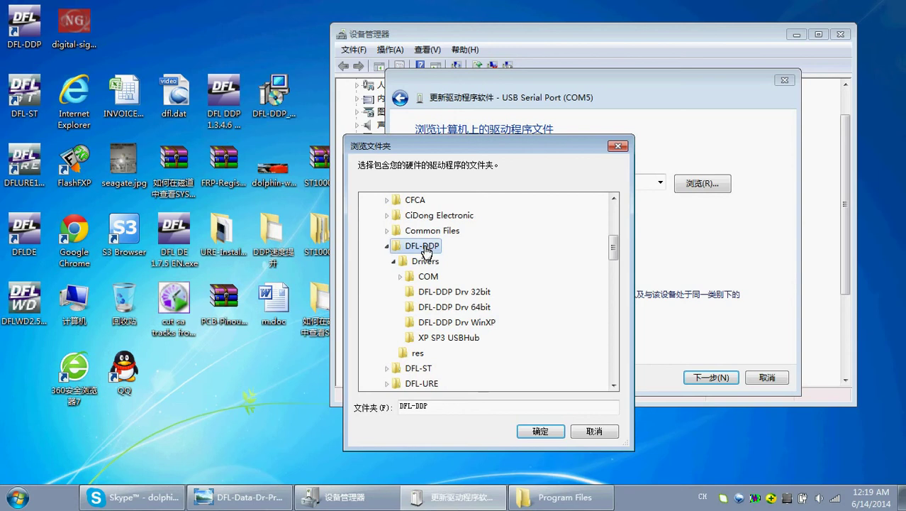
left_click(429, 276)
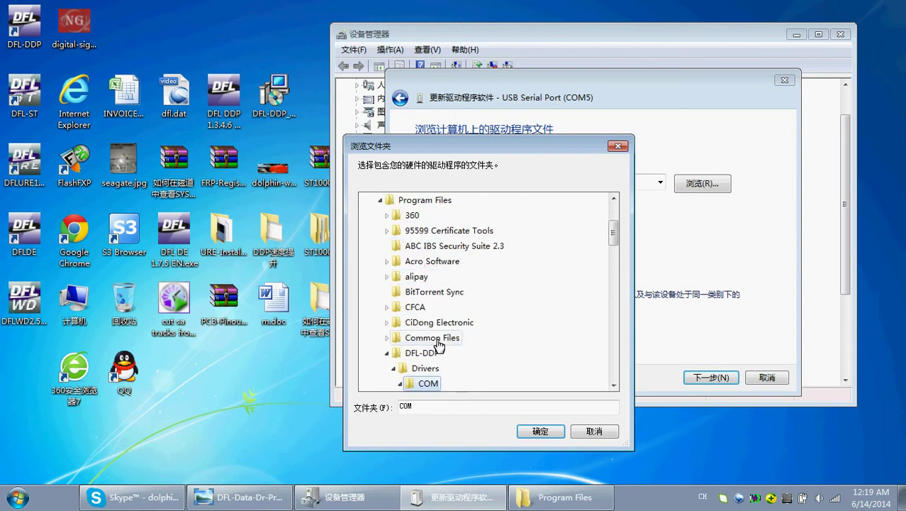
scroll(429, 344, "down", 3)
left_click(431, 264)
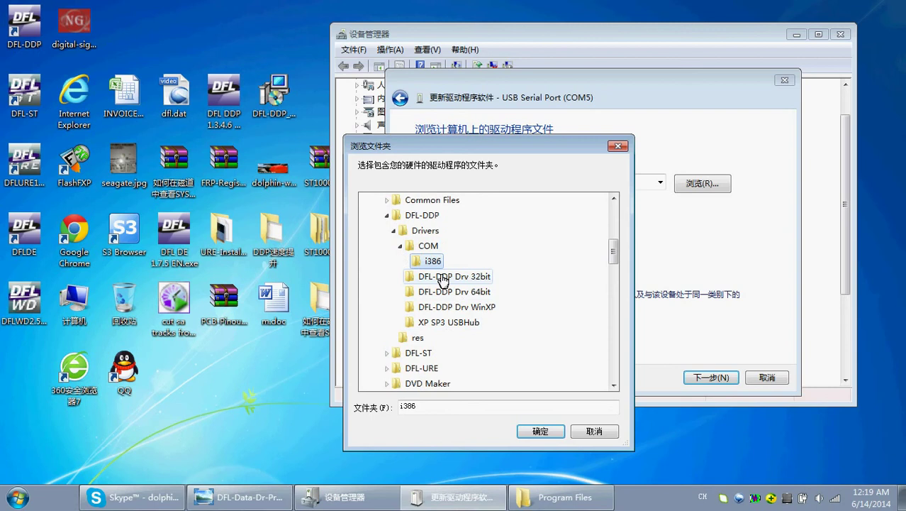
left_click(430, 247)
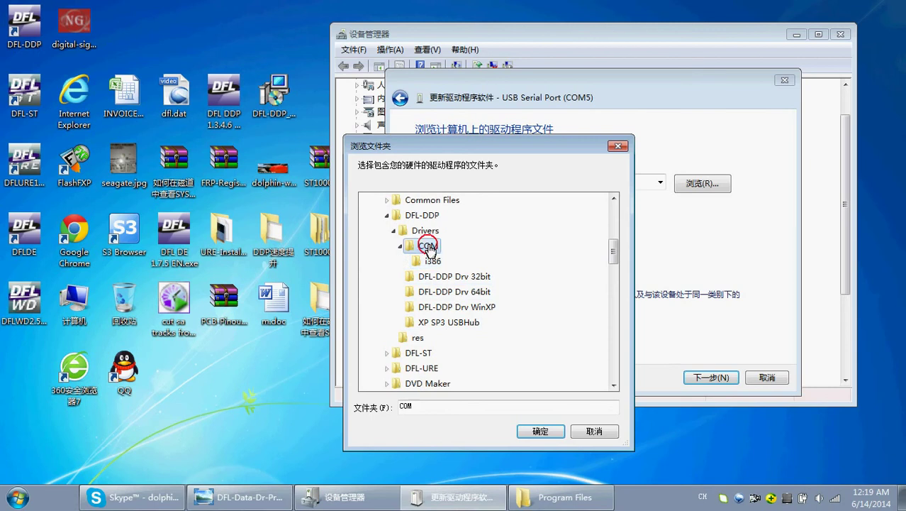
left_click(539, 432)
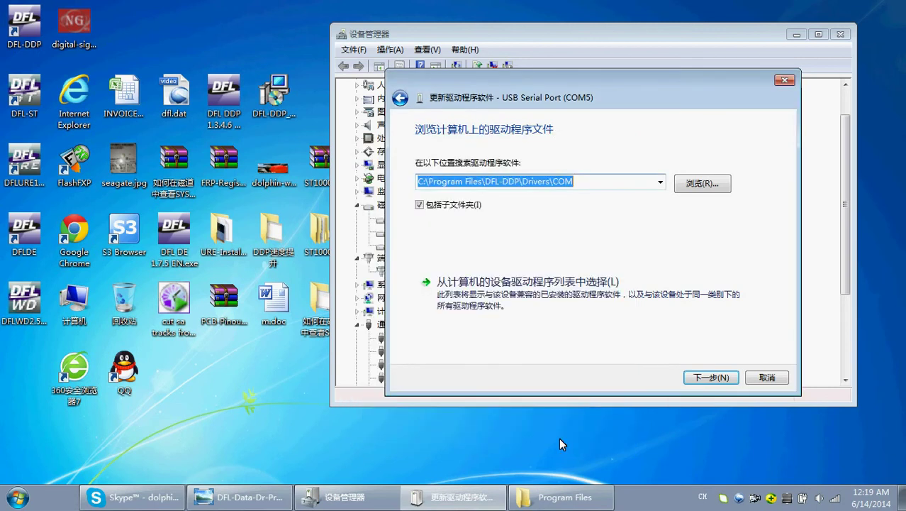
left_click(704, 381)
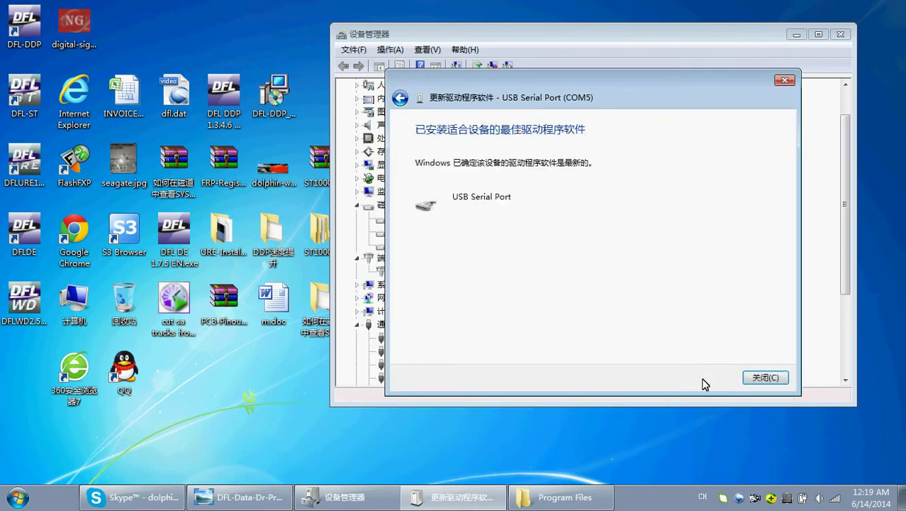
left_click(772, 377)
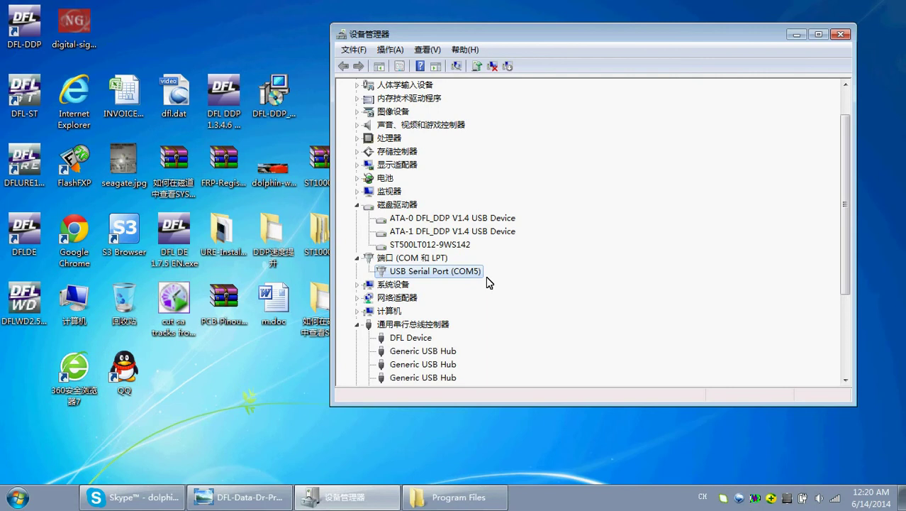
left_click(466, 35)
left_click_drag(467, 34, 507, 36)
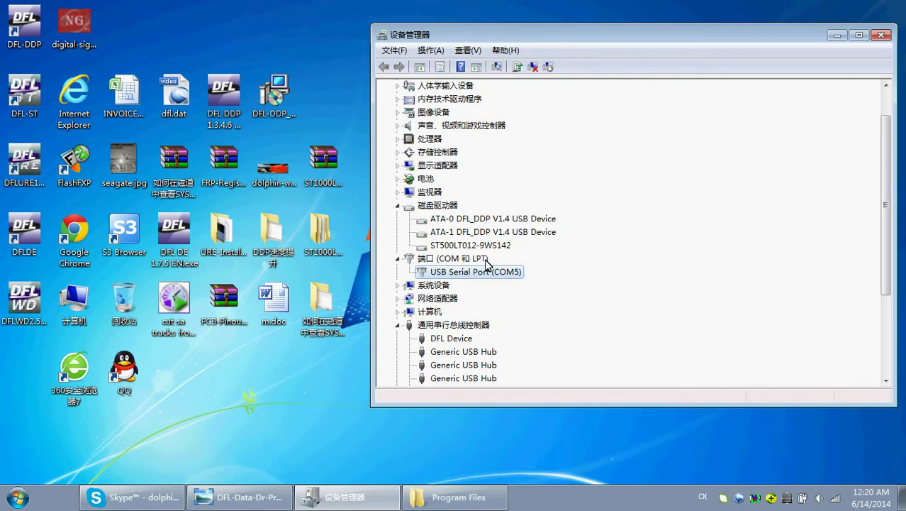
left_click(488, 277)
scroll(488, 284, "down", 1)
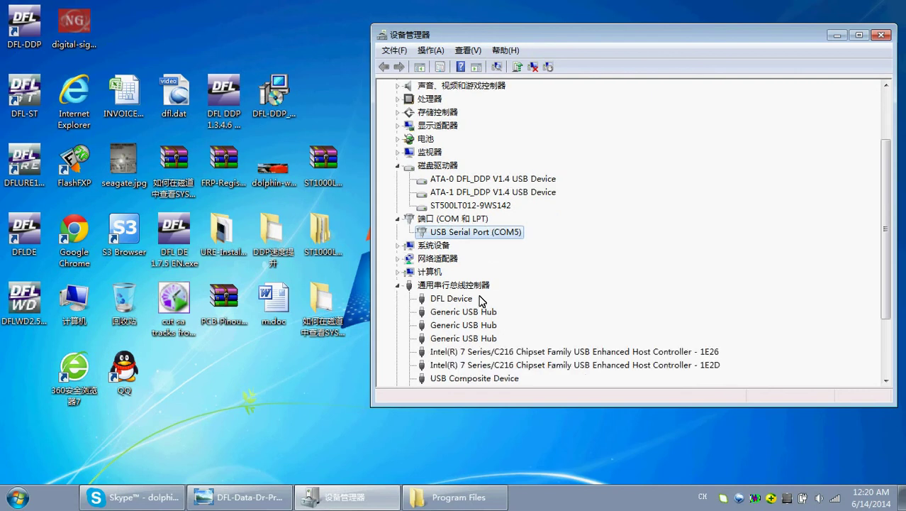
left_click(460, 300)
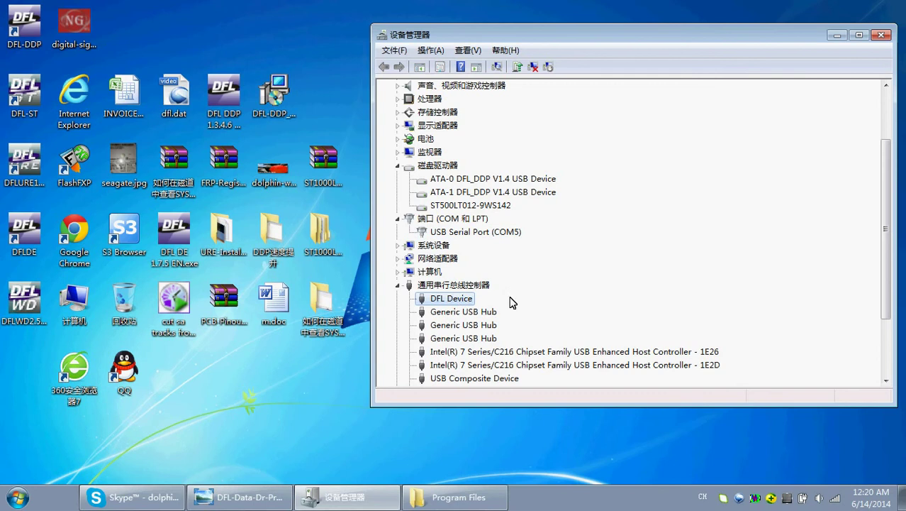
left_click(502, 236)
scroll(504, 242, "up", 1)
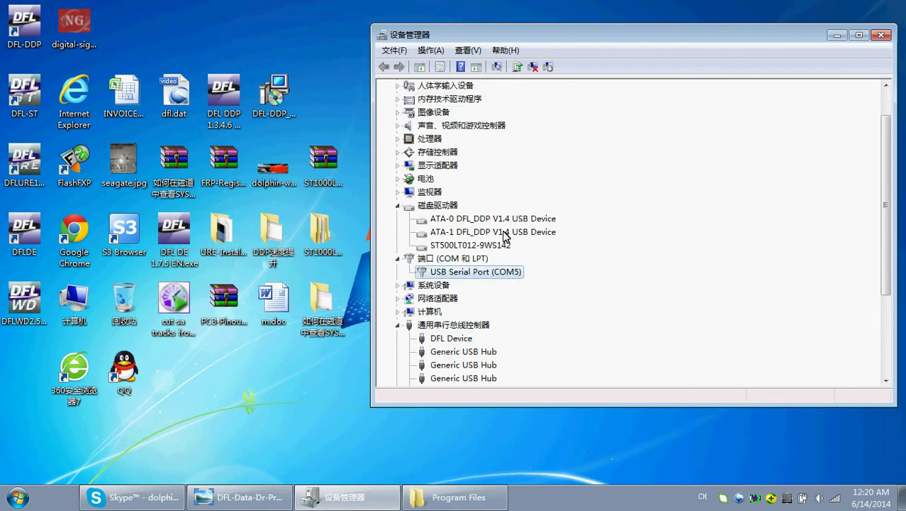
left_click(516, 222)
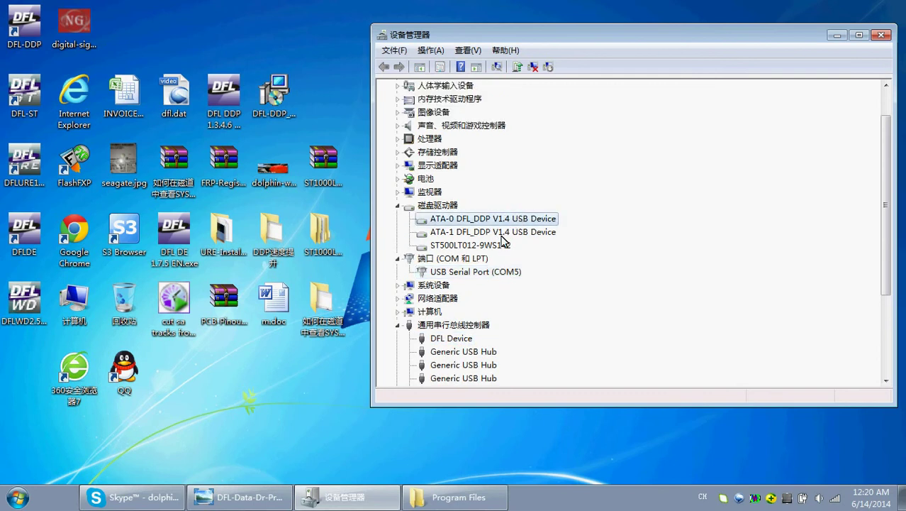
left_click(479, 236)
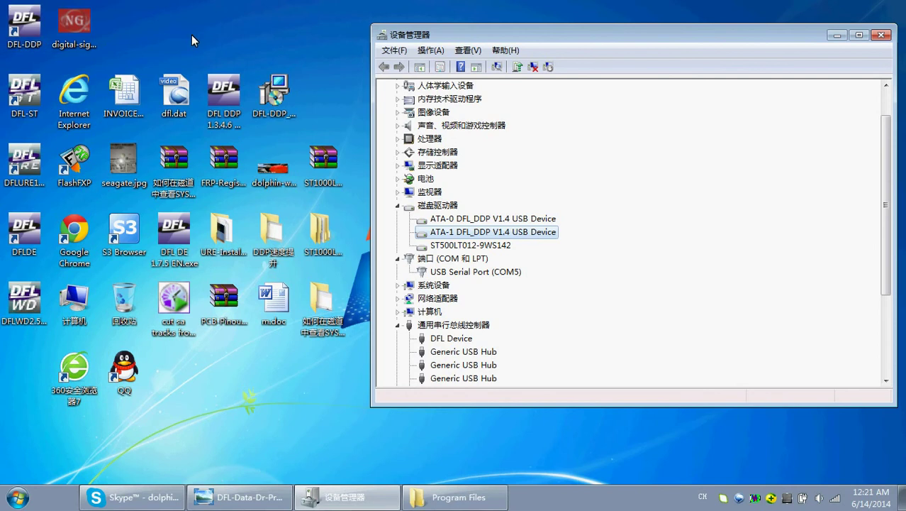
Step: Launch DFL-DDP, dismiss the 'not registered' warning, and select DFLDDP.reg in the C:\DFLDDP.reg output path
left_click(19, 23)
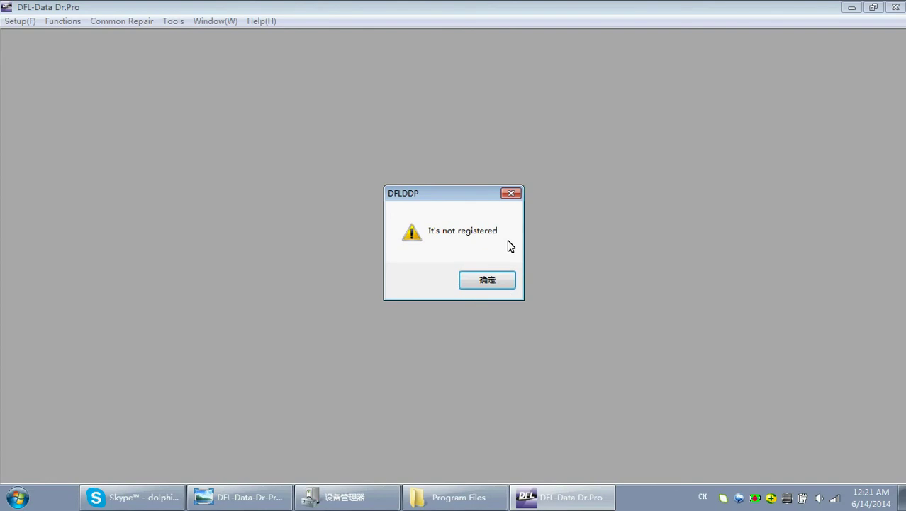
left_click(493, 282)
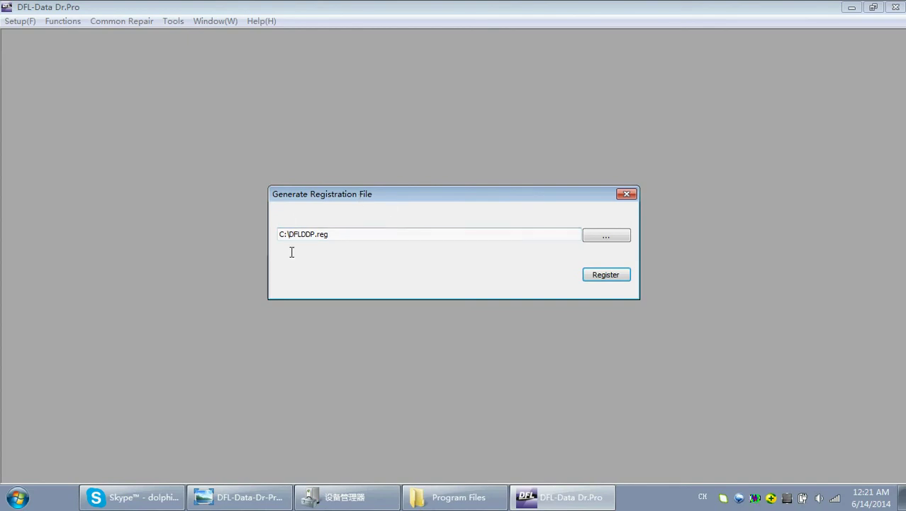
left_click_drag(336, 234, 291, 236)
left_click(362, 239)
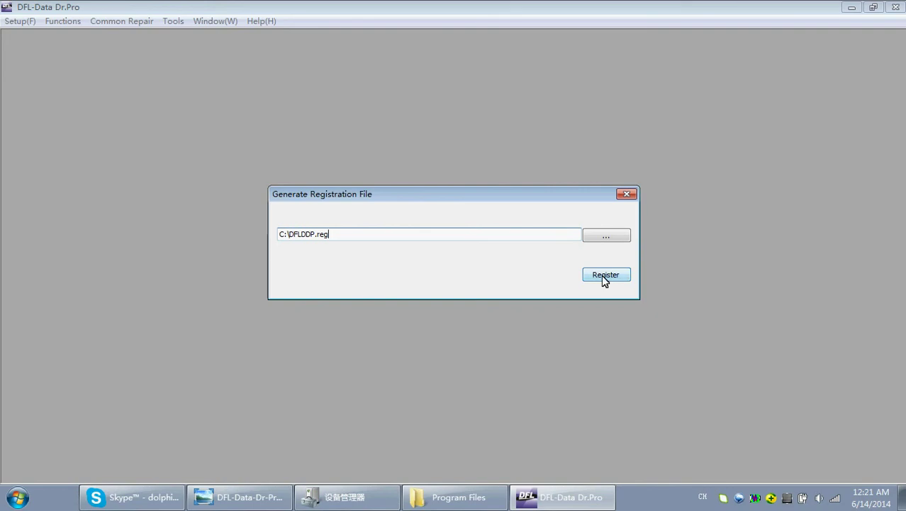
Step: Save the registration file as ddp-robert.reg on the Desktop and generate it with Register
left_click(607, 237)
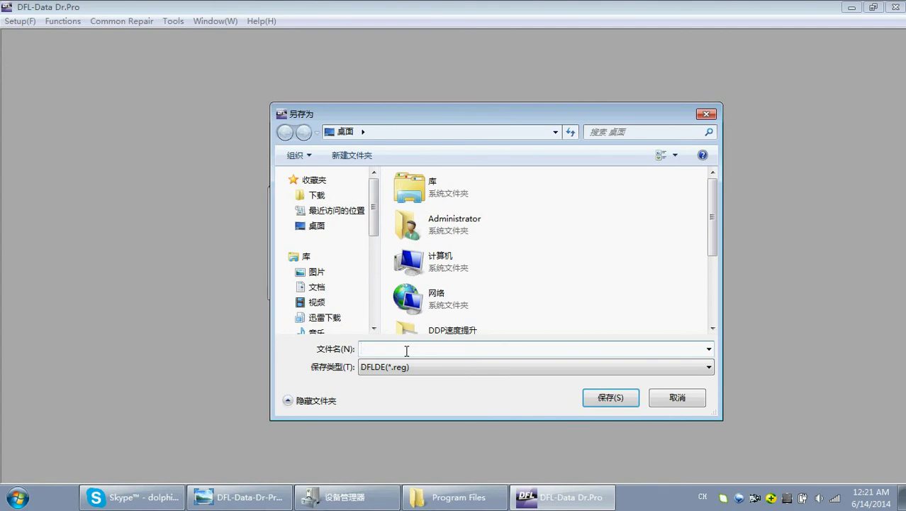
type("ddp")
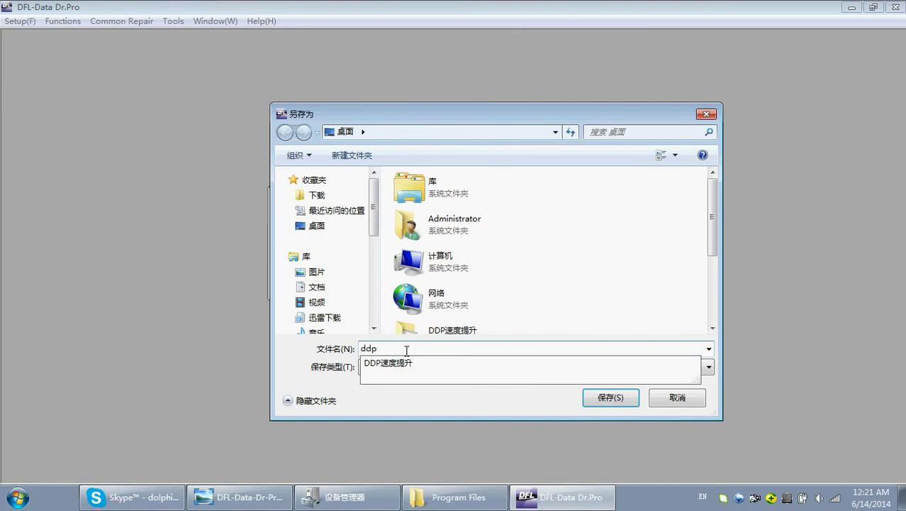
type("-rober")
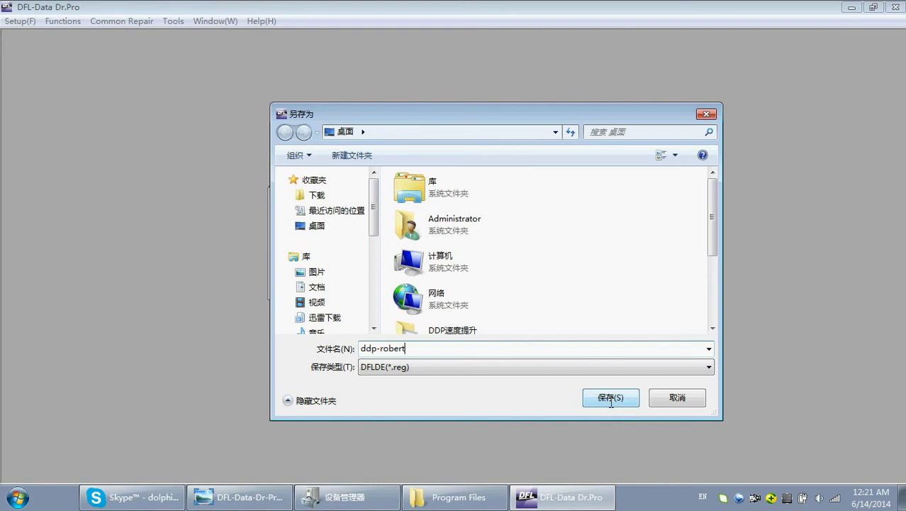
type("t.reg")
left_click(611, 397)
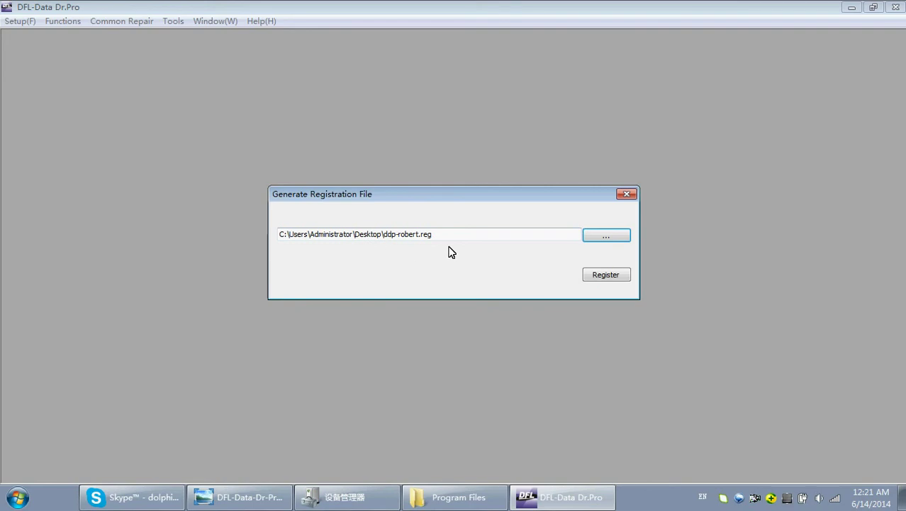
left_click(610, 272)
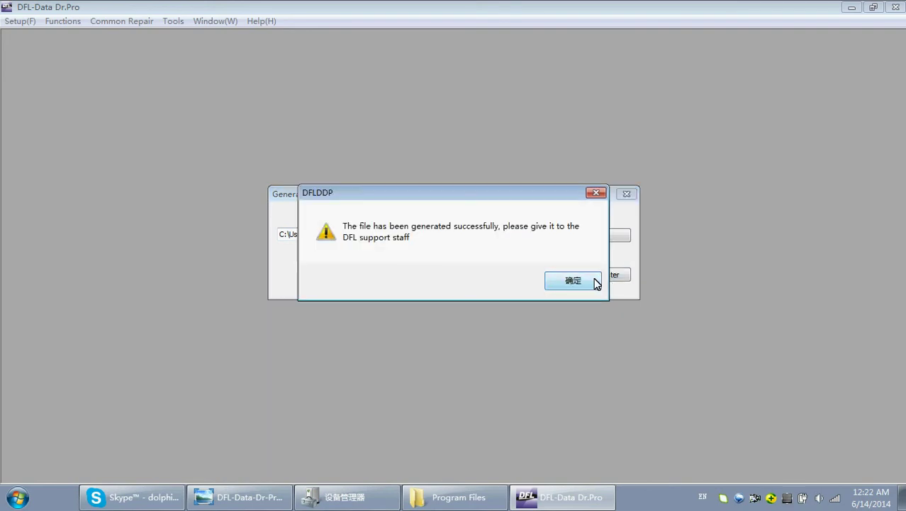
Step: Close the program, reveal the desktop, and rename ddp-robert.reg to ddp-robert.doc, confirming the extension change
left_click(573, 281)
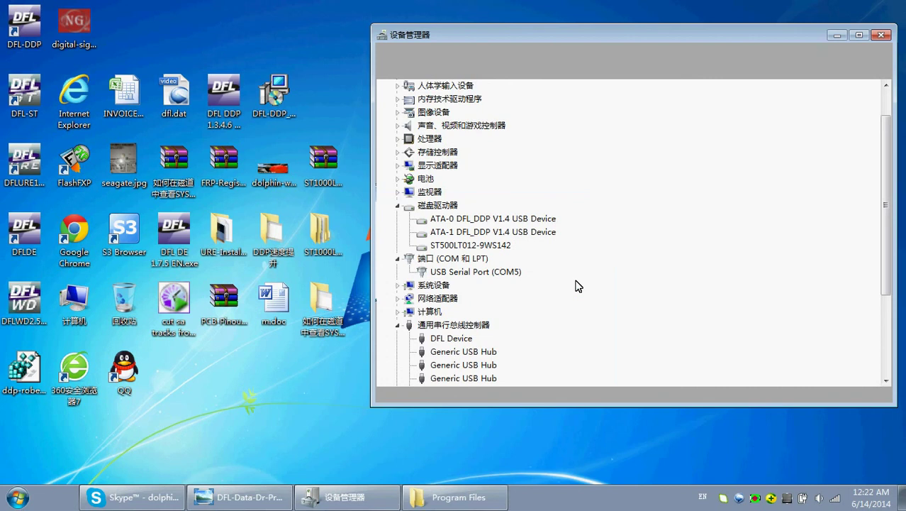
left_click(842, 34)
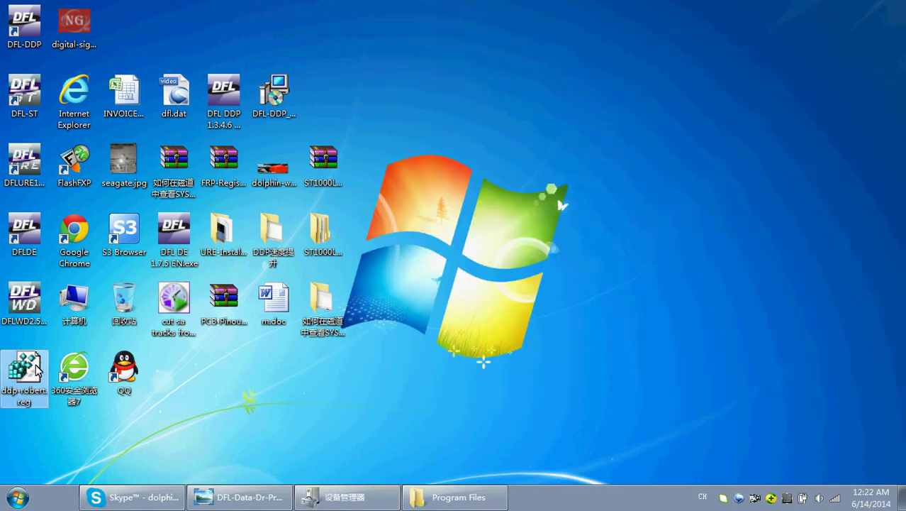
left_click_drag(36, 367, 198, 378)
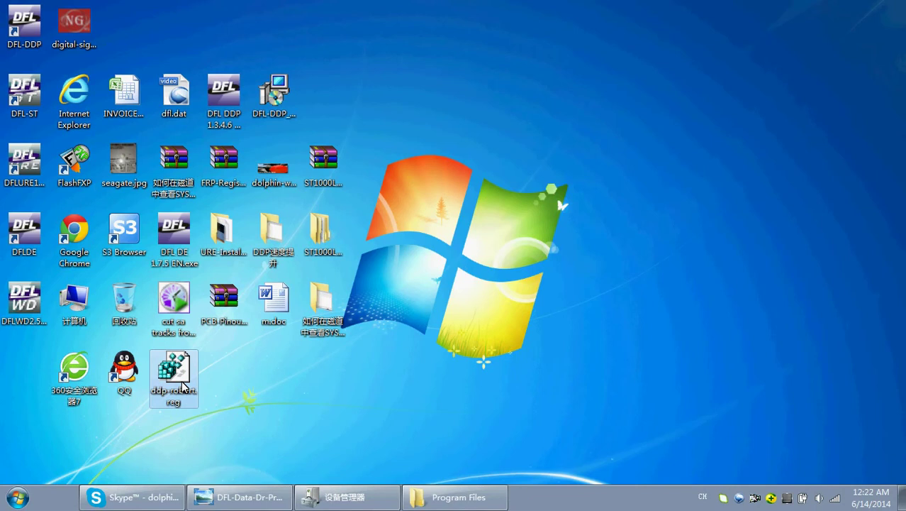
left_click(185, 397)
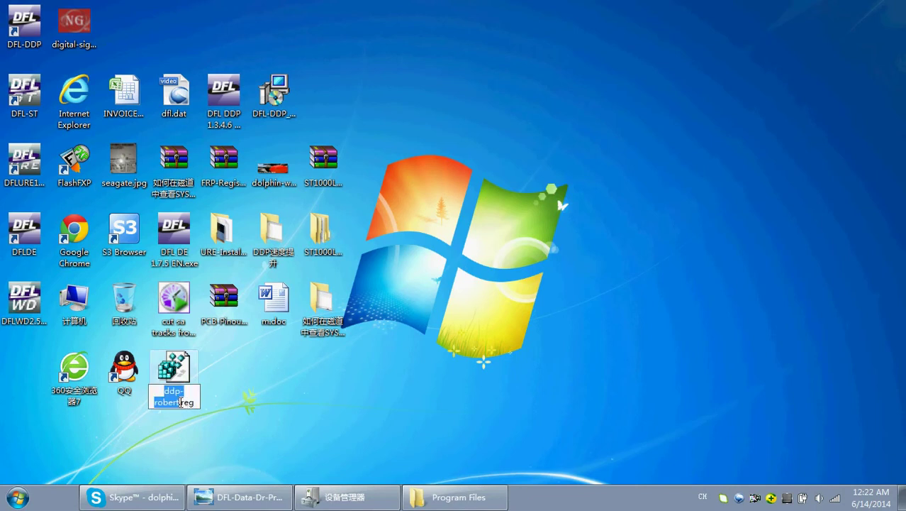
left_click(182, 402)
left_click(195, 400)
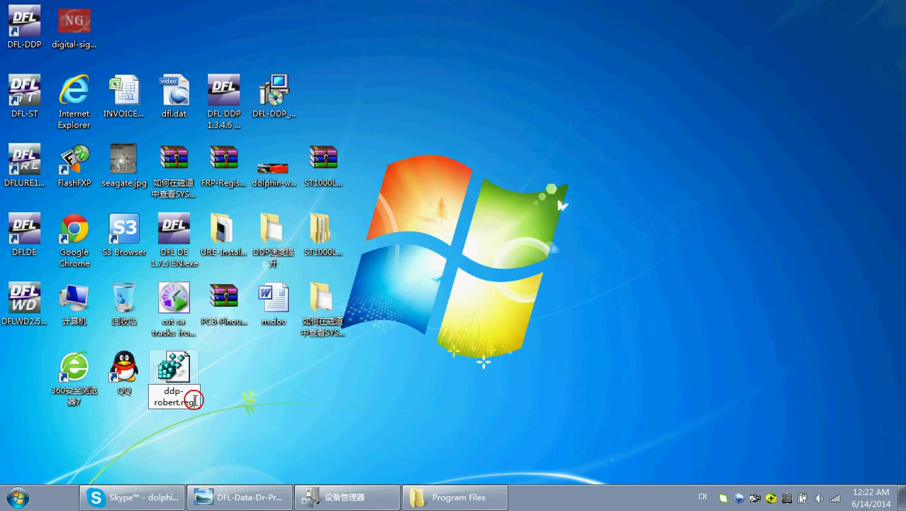
key("BackSpace")
key("BackSpace")
key("BackSpace")
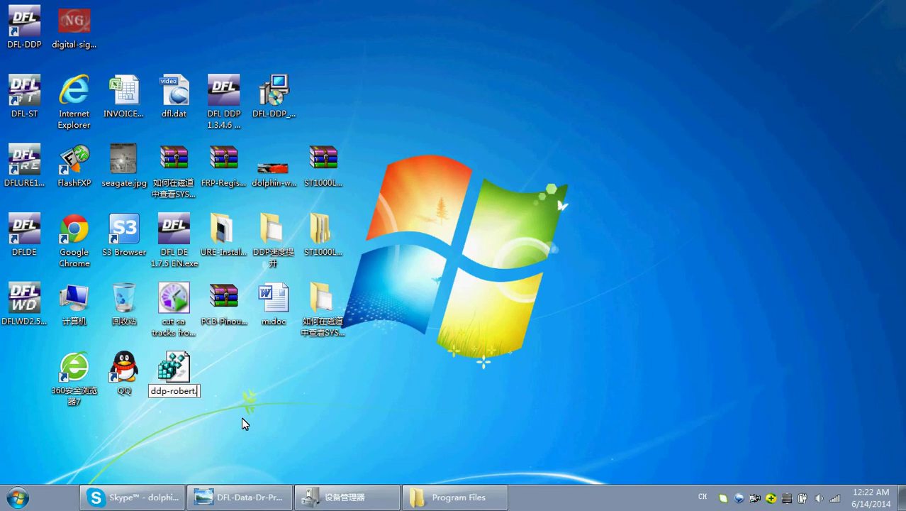
type("doc")
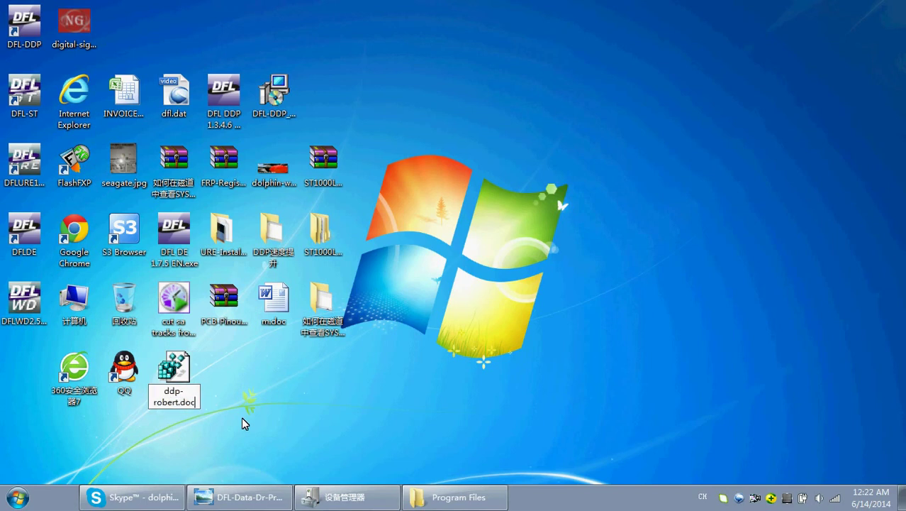
left_click(235, 376)
left_click(486, 256)
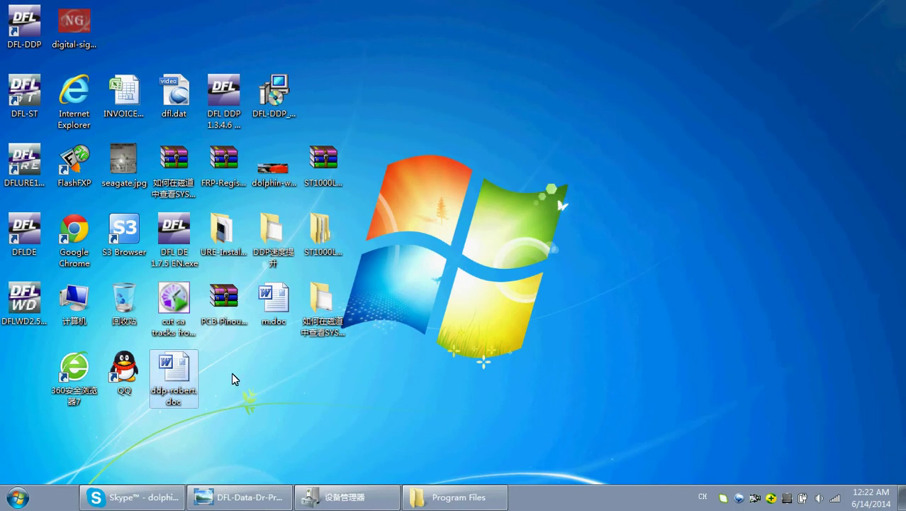
Step: Rename ddp-robert.doc back to ddp-robert.reg, confirming the extension change
left_click(186, 376)
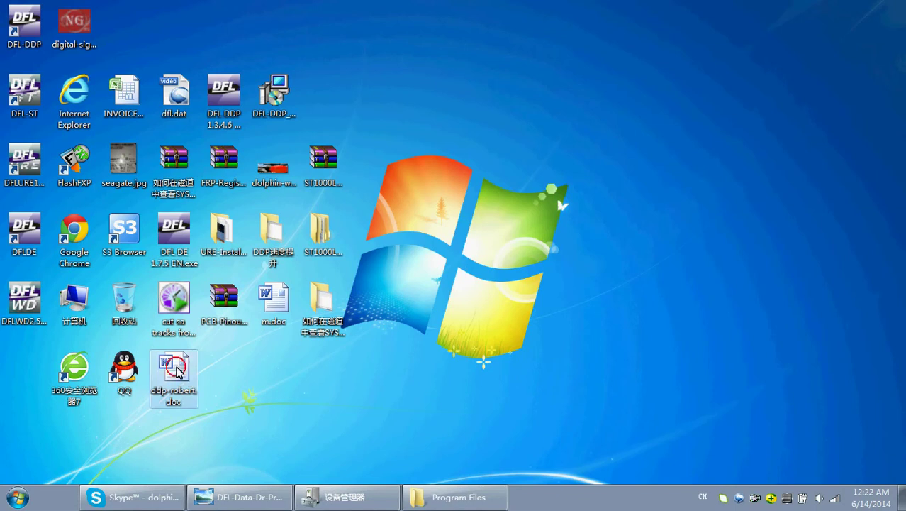
left_click(175, 405)
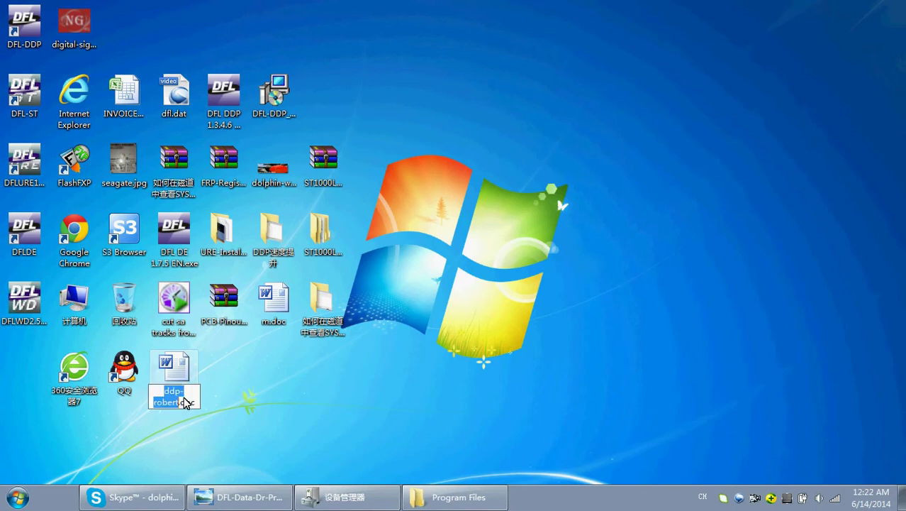
left_click_drag(184, 401, 234, 402)
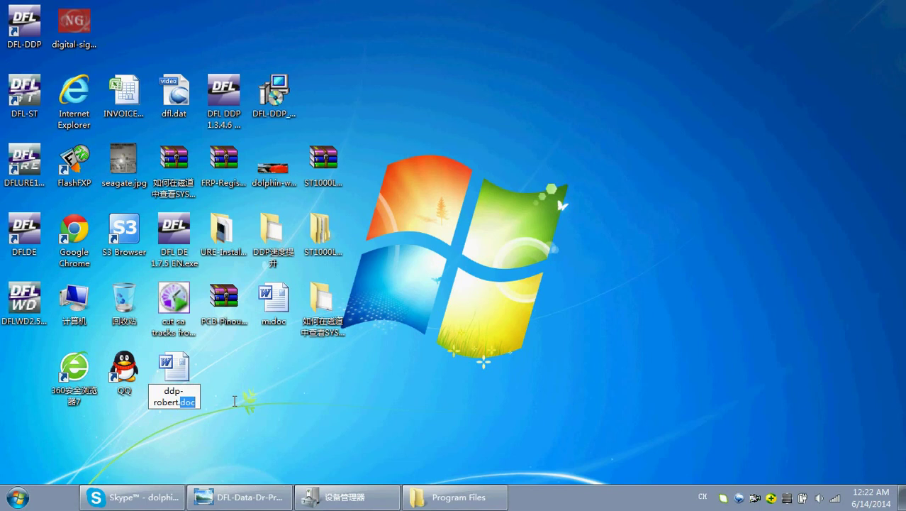
type("reg")
left_click(248, 402)
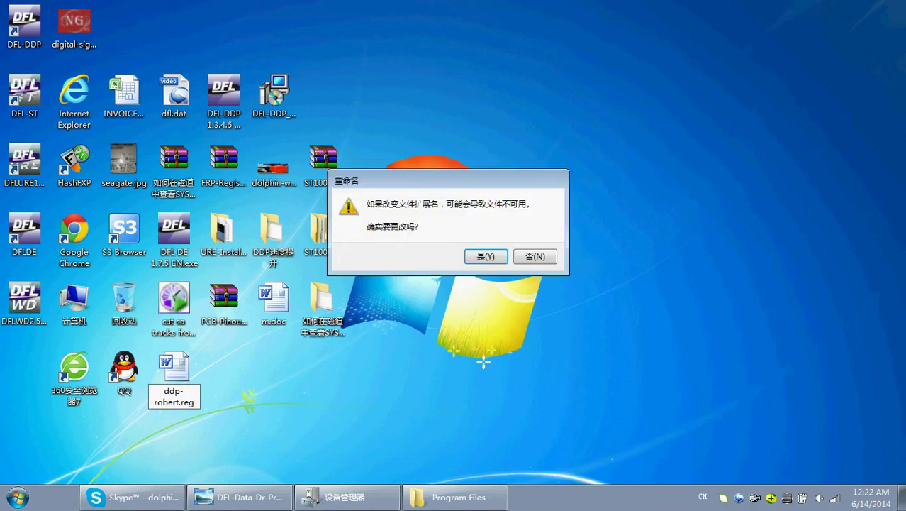
left_click(485, 255)
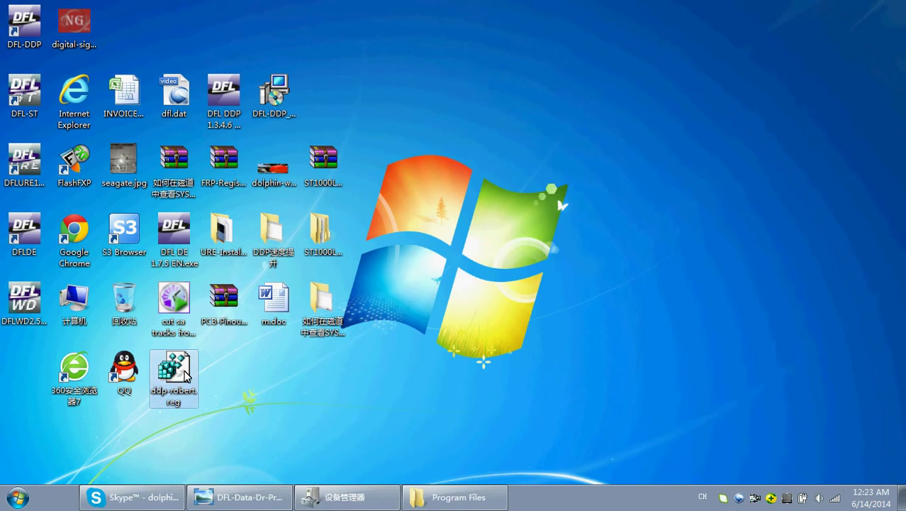
Step: Select dfl.dat and navigate to the C:\Program Files\DFL-DDP folder
left_click(176, 101)
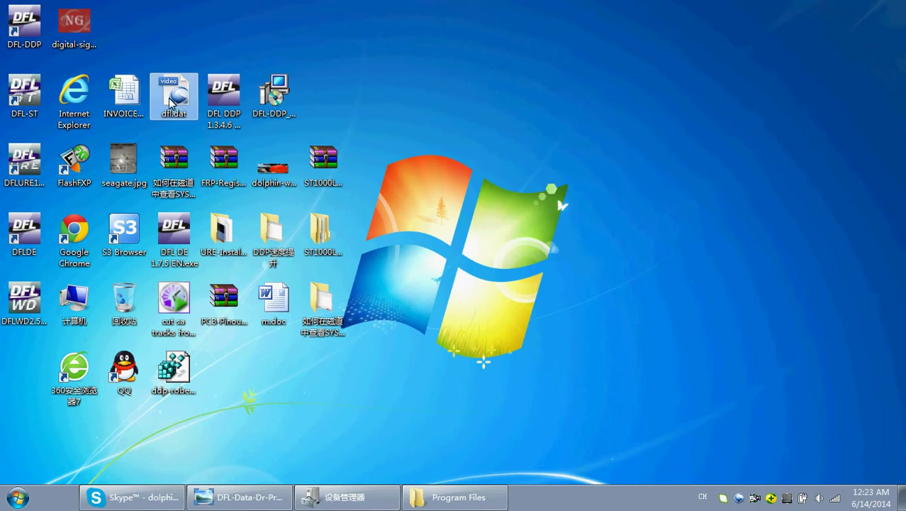
left_click_drag(215, 363, 224, 375)
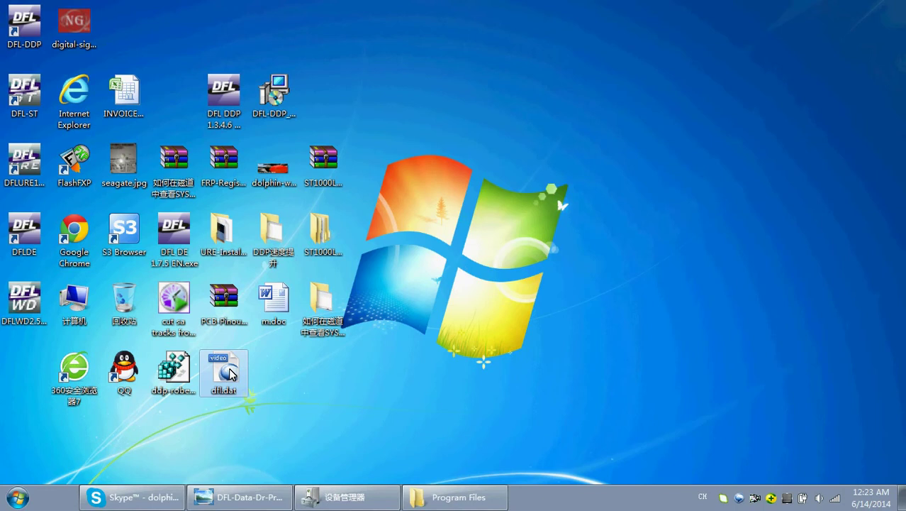
double_click(82, 289)
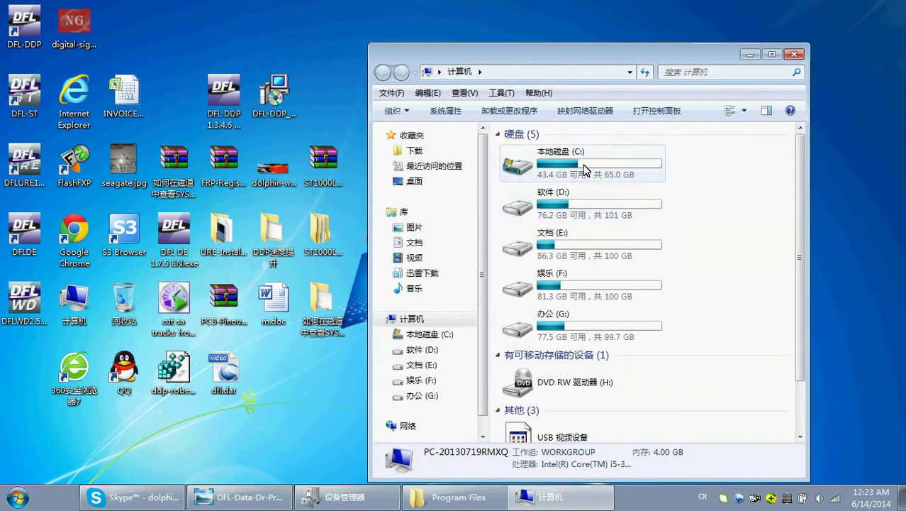
double_click(586, 169)
double_click(670, 165)
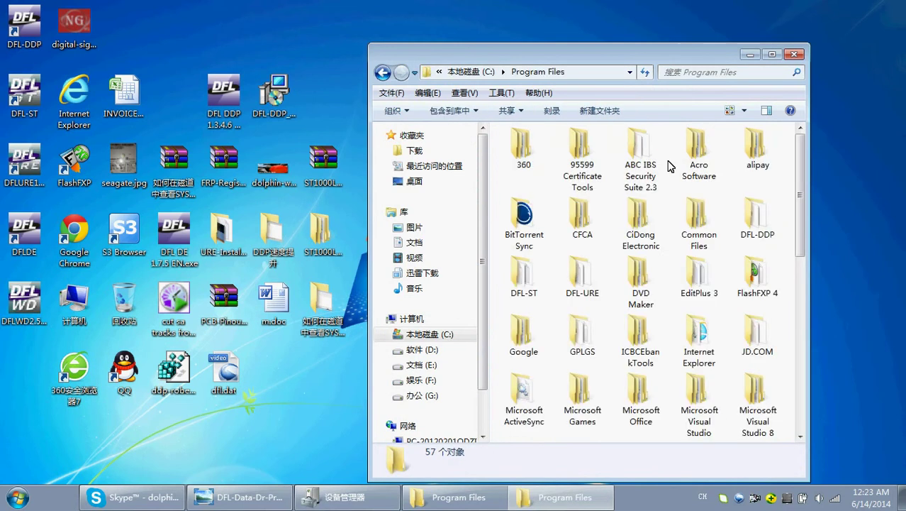
double_click(756, 213)
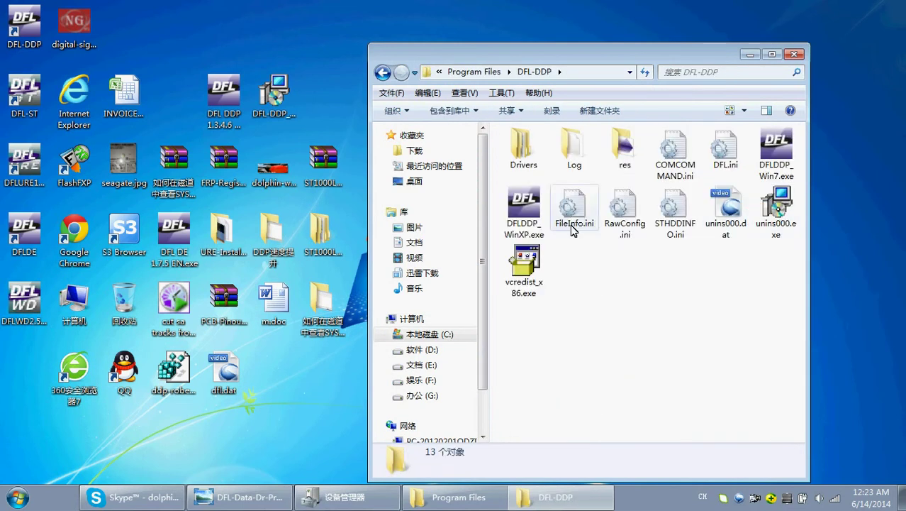
Step: Paste dfl.dat into the DFL-DDP install folder and confirm the 512 KB copy
left_click(661, 319)
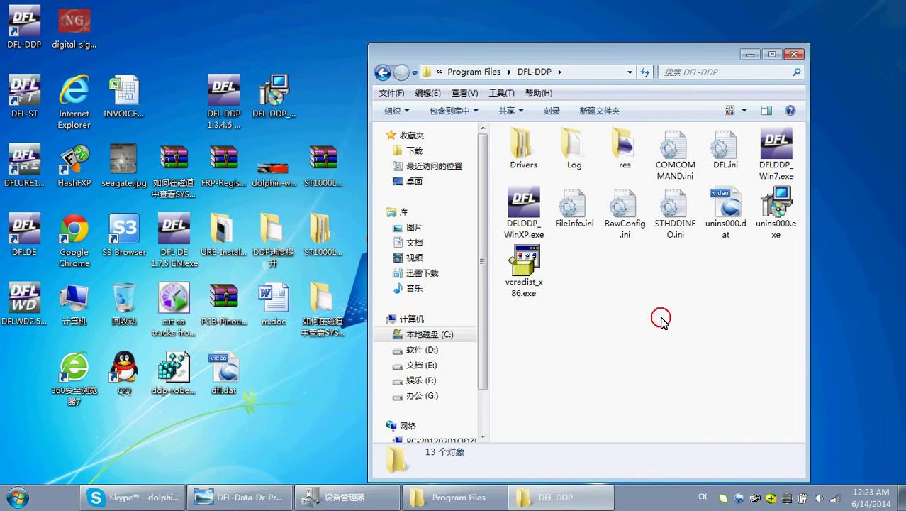
key("ctrl+v")
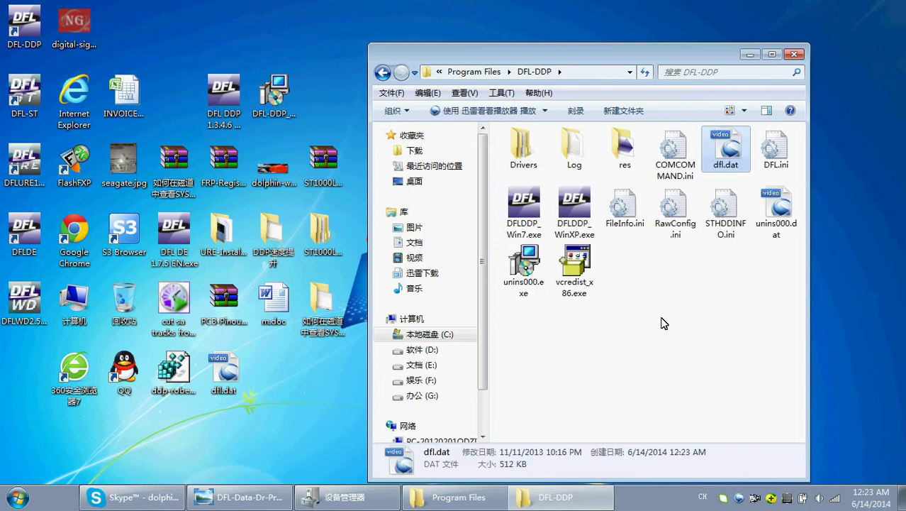
left_click(658, 295)
left_click(734, 165)
left_click(29, 35)
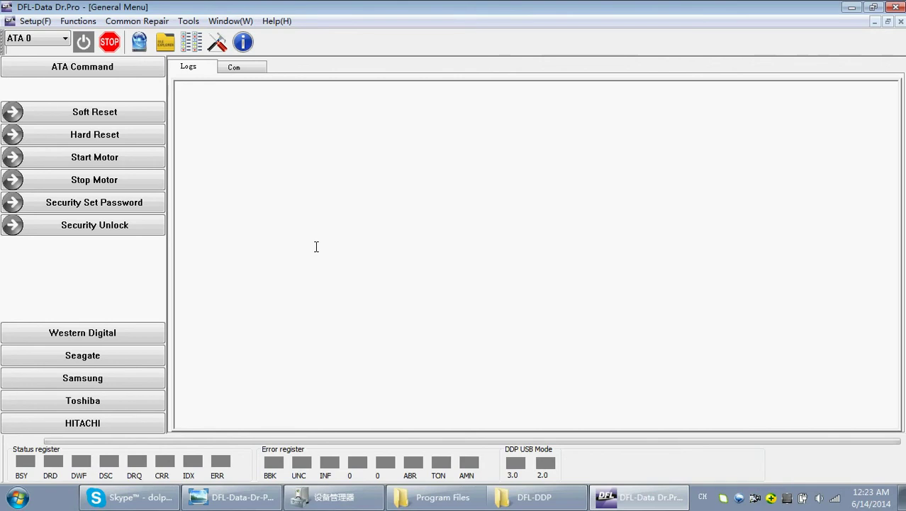
left_click(897, 9)
left_click(456, 281)
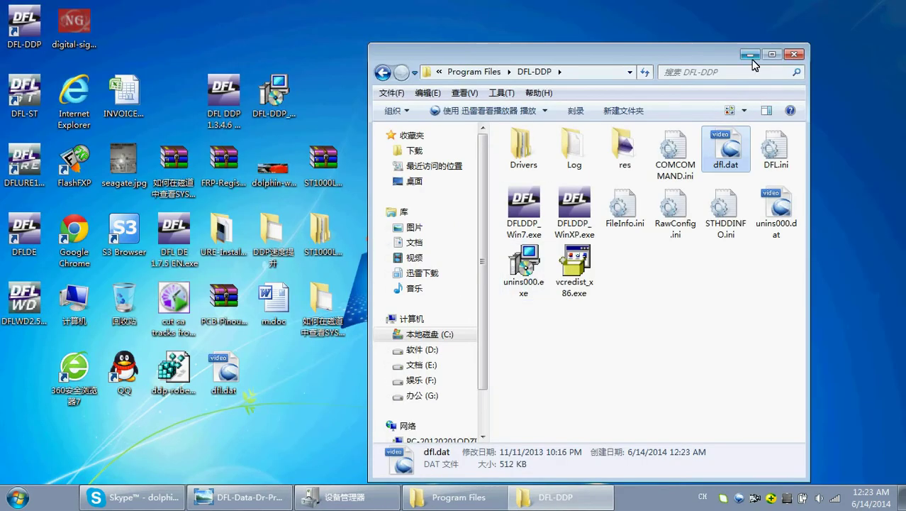
Step: Minimize the DFL-DDP window and move digital-signature-program.exe into the second row of desktop icons
left_click(751, 55)
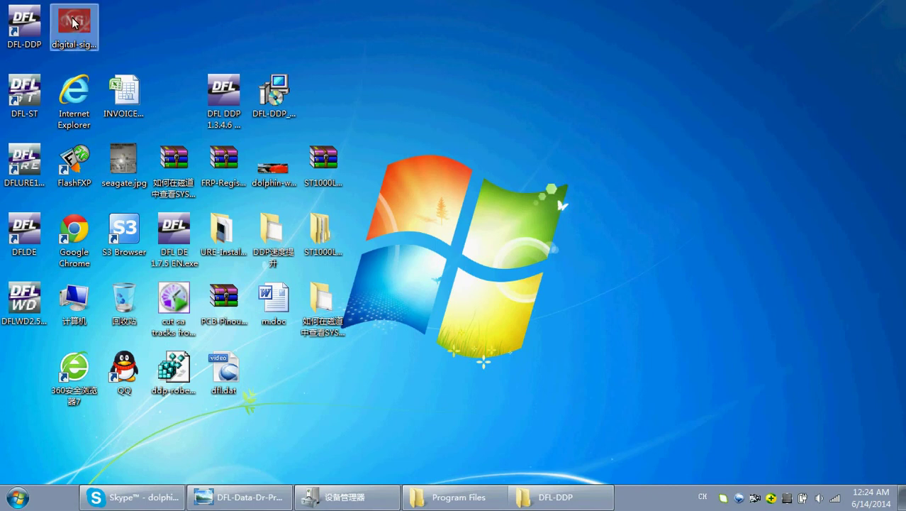
left_click_drag(337, 81, 329, 82)
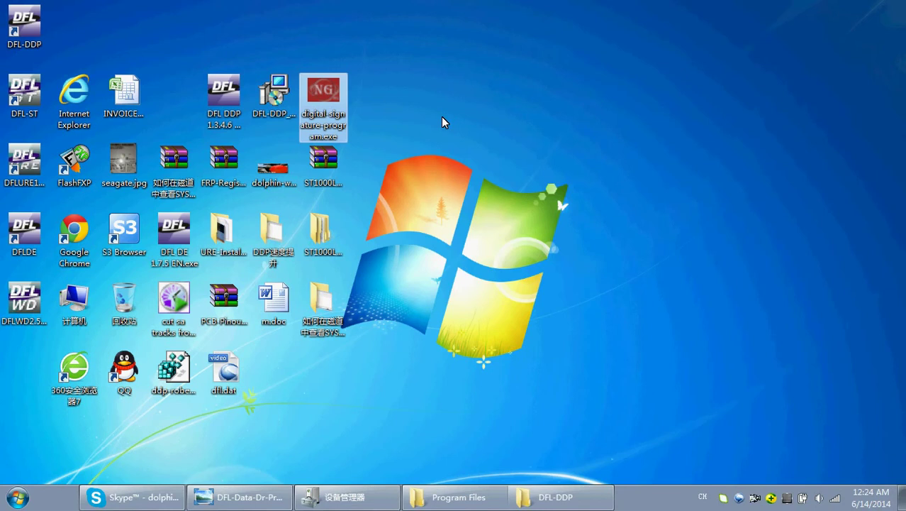
left_click(382, 115)
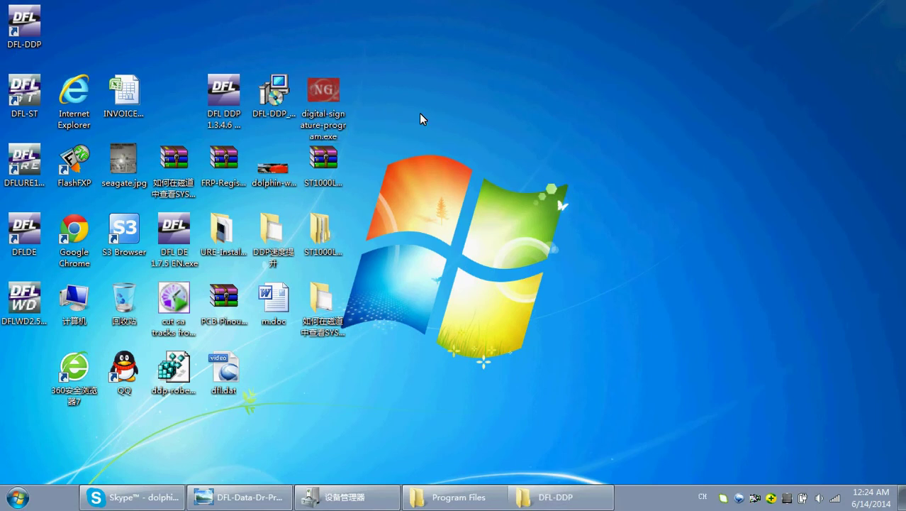
Step: Run digital-signature-program.exe, accept the license, and apply Enable Test Mode
double_click(318, 95)
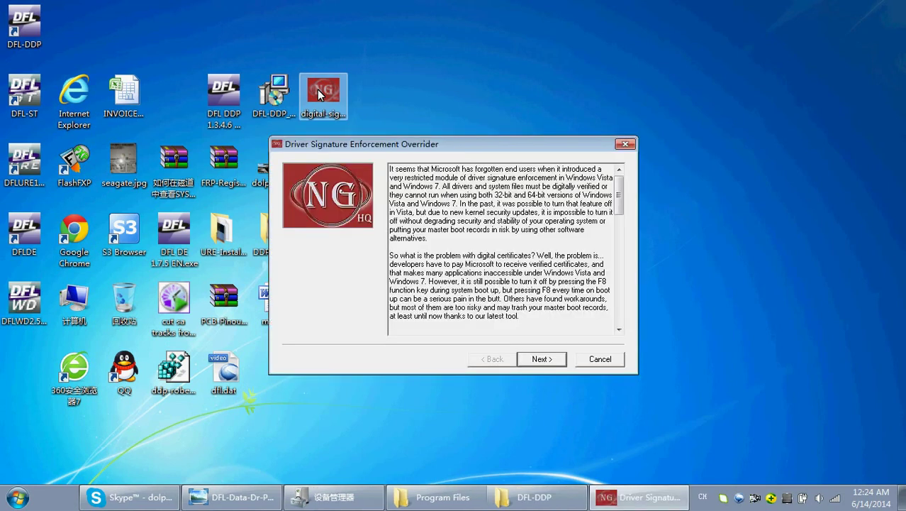
left_click(499, 149)
left_click_drag(499, 149, 466, 177)
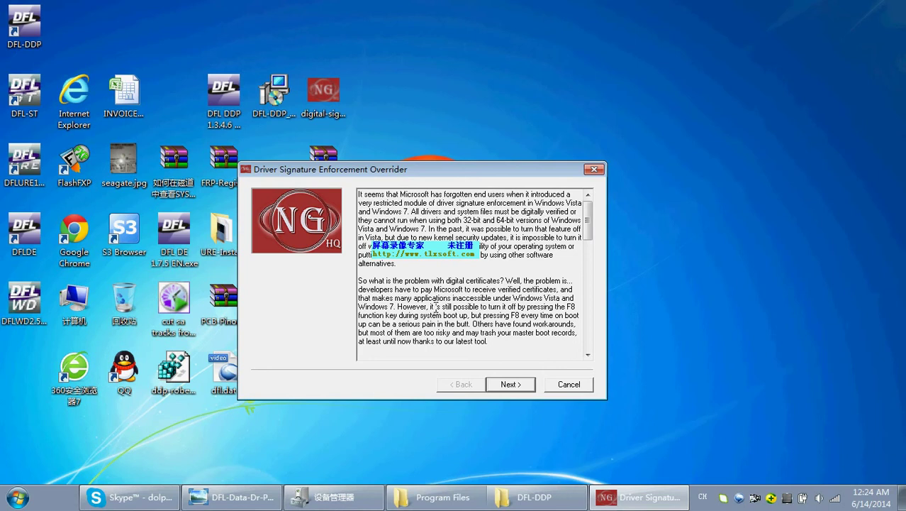
left_click(517, 384)
left_click(513, 384)
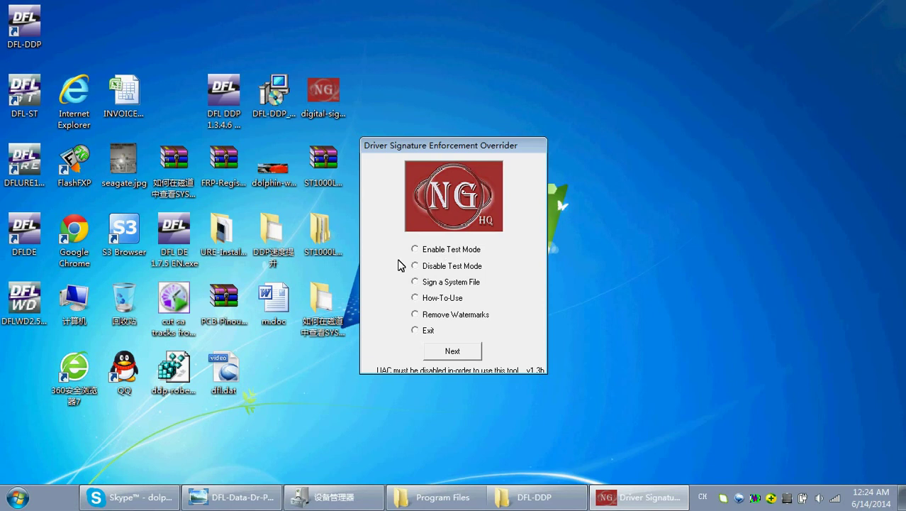
left_click(451, 249)
left_click(460, 352)
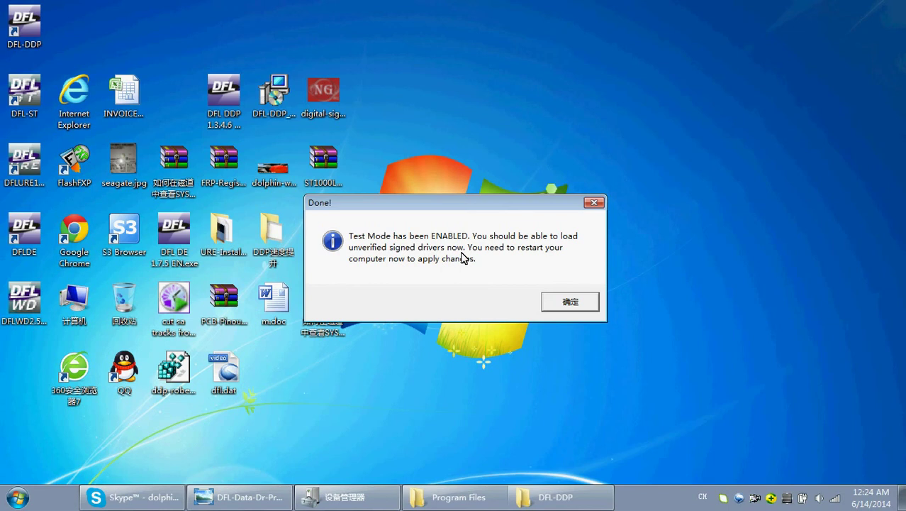
left_click(571, 301)
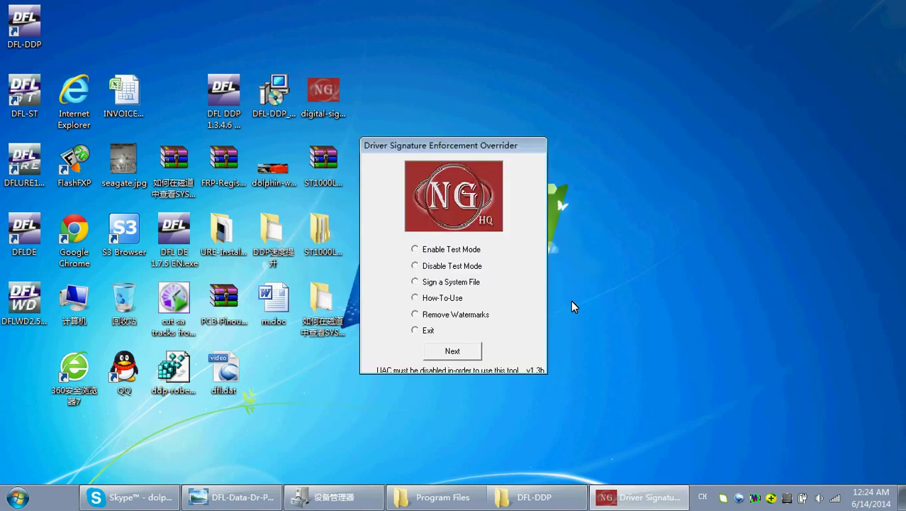
Step: Choose Sign a System File, then close the Insert filename prompt without entering a path
left_click(415, 281)
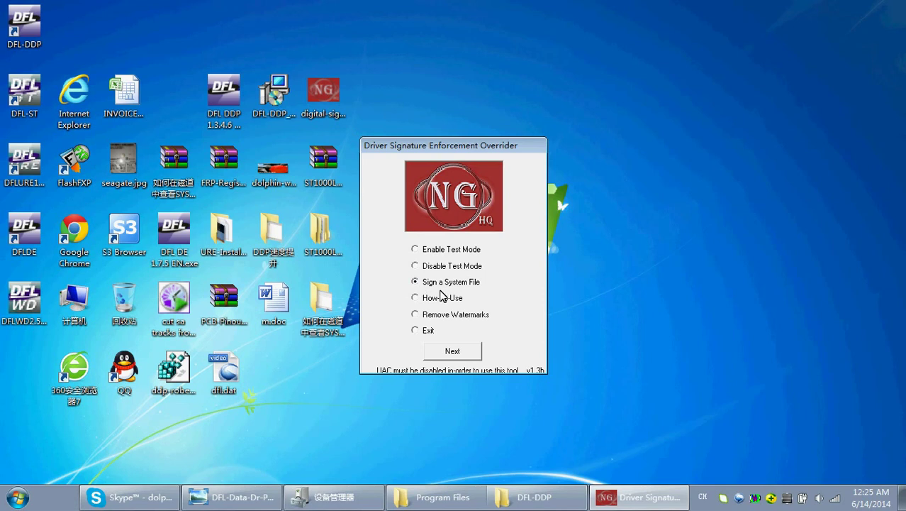
left_click(455, 351)
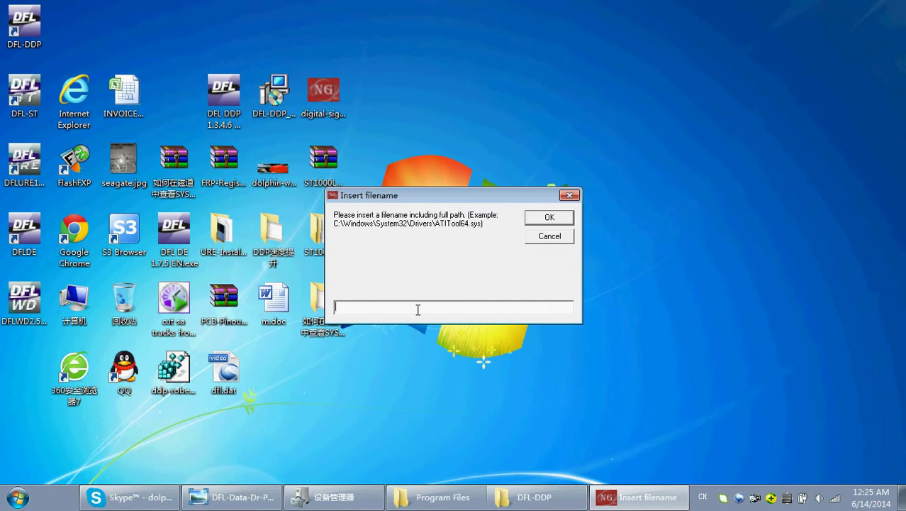
left_click_drag(441, 190, 491, 180)
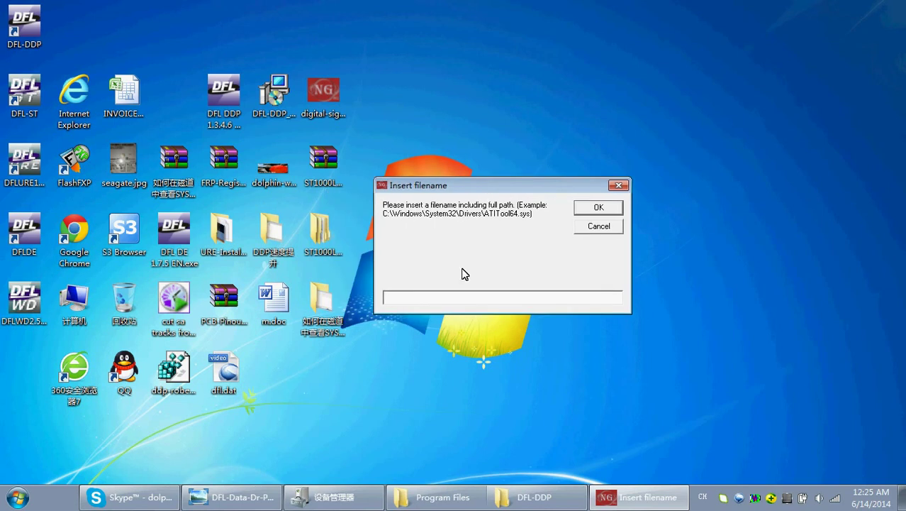
left_click(618, 185)
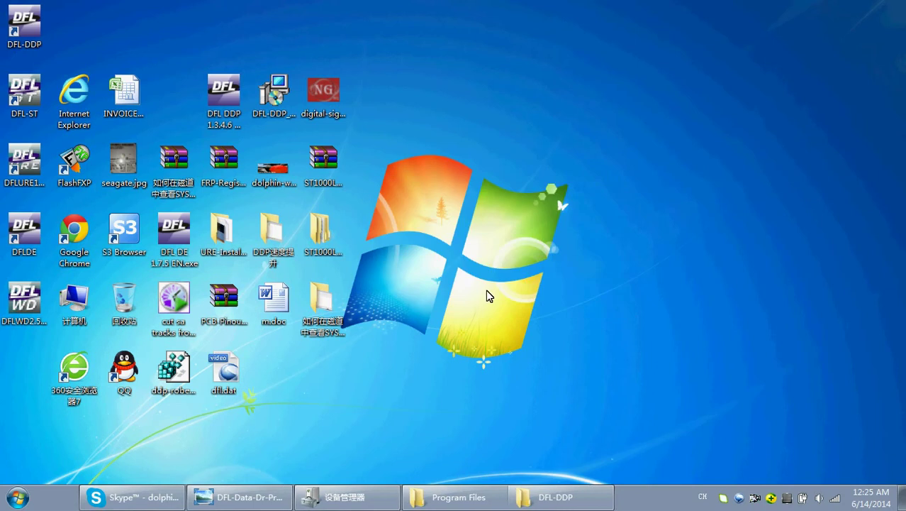